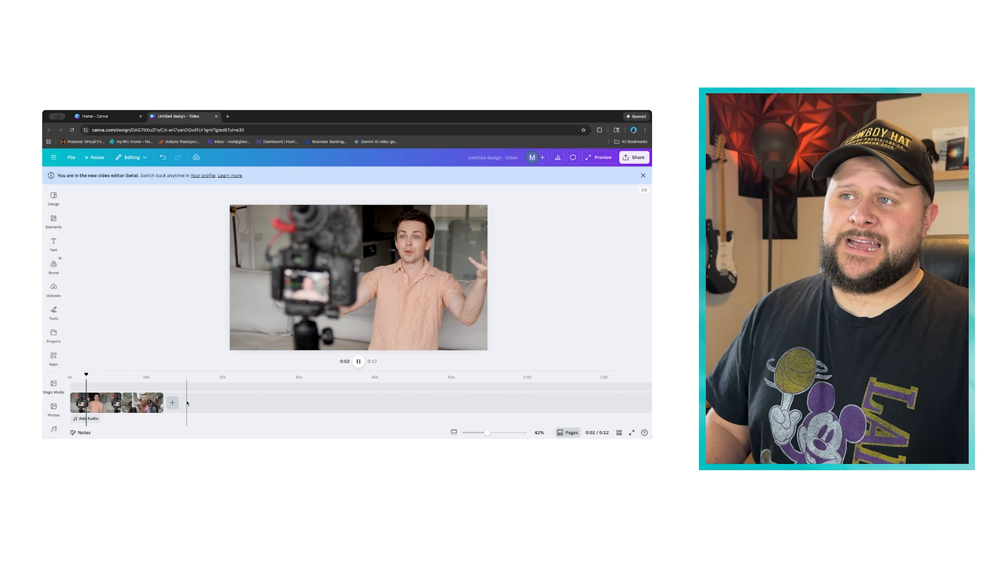
Add a square shape and stretch it to cover the entire video frame.
{"action": "key", "text": "space"}
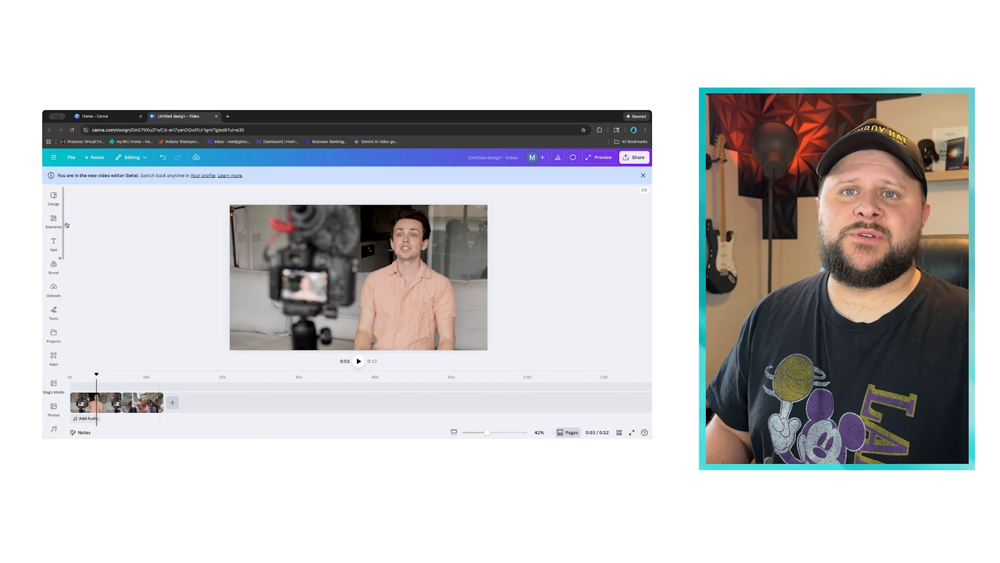
{"action": "mouse_move", "coordinate": [56, 311]}
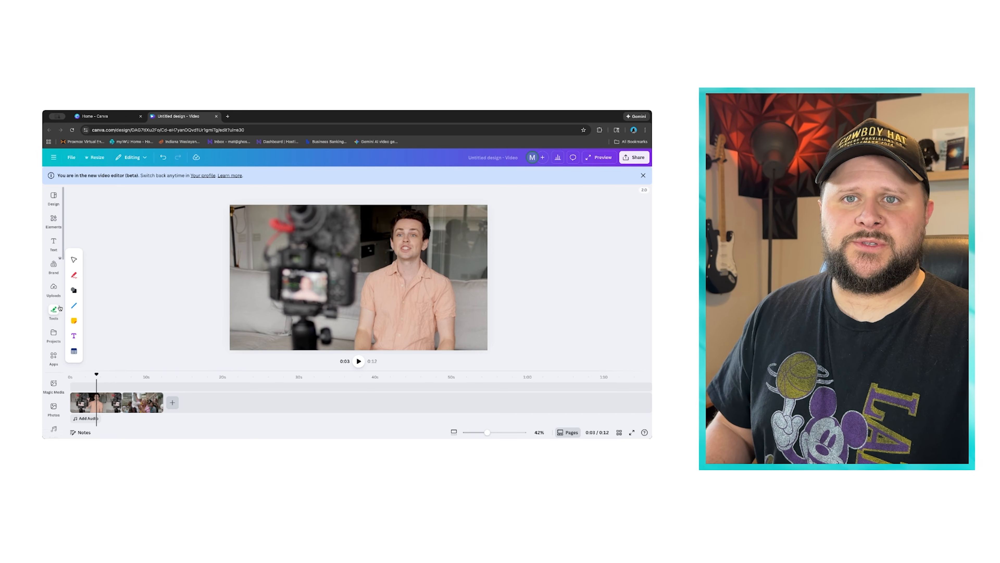
{"action": "left_click", "coordinate": [74, 290]}
{"action": "left_click", "coordinate": [93, 263]}
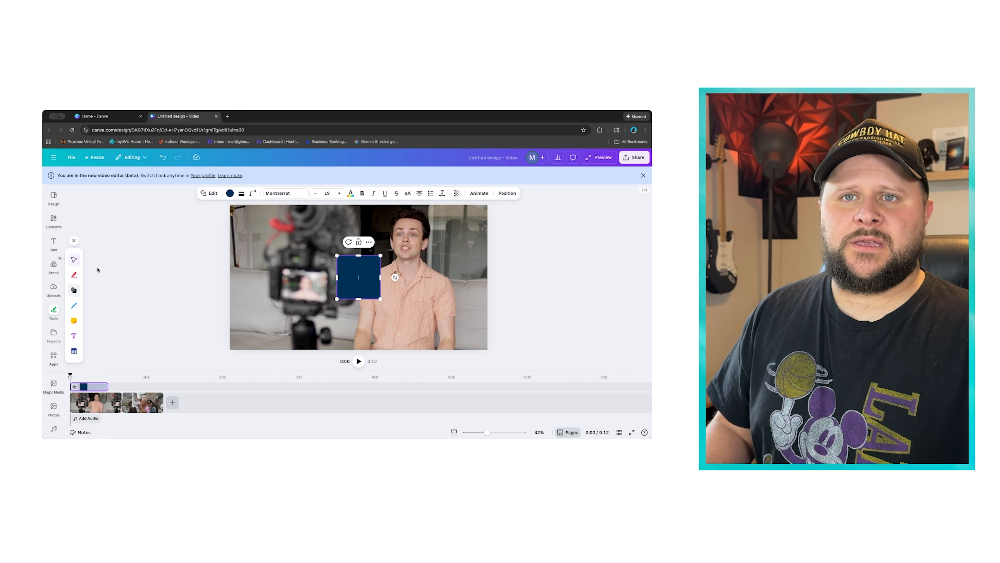
{"action": "left_click_drag", "start_coordinate": [356, 276], "coordinate": [249, 225]}
{"action": "left_click_drag", "start_coordinate": [273, 248], "coordinate": [488, 350]}
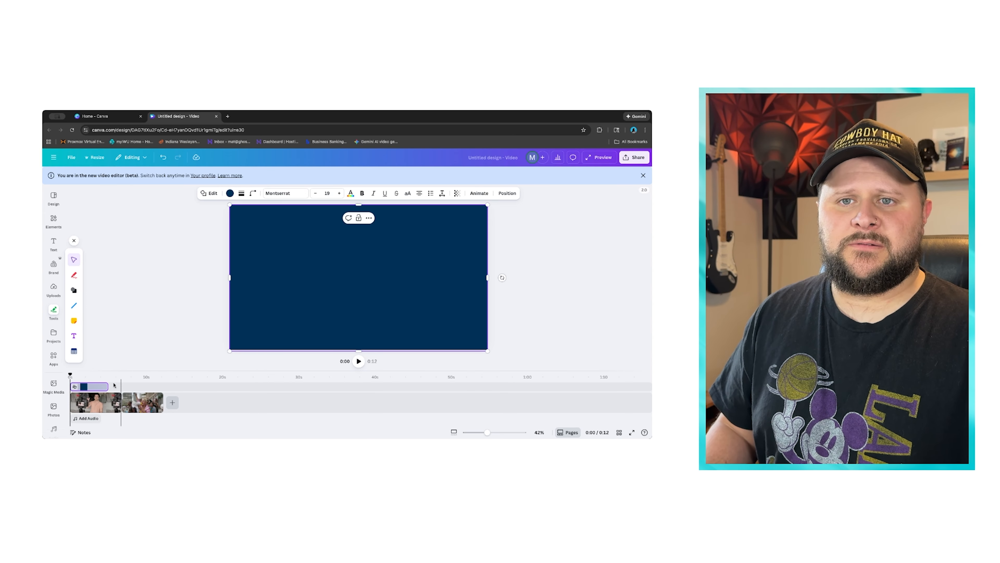
Shift the rectangle's clip along the timeline so that it ends where the first video clip ends.
{"action": "left_click_drag", "start_coordinate": [90, 387], "coordinate": [102, 387]}
{"action": "left_click", "coordinate": [99, 388]}
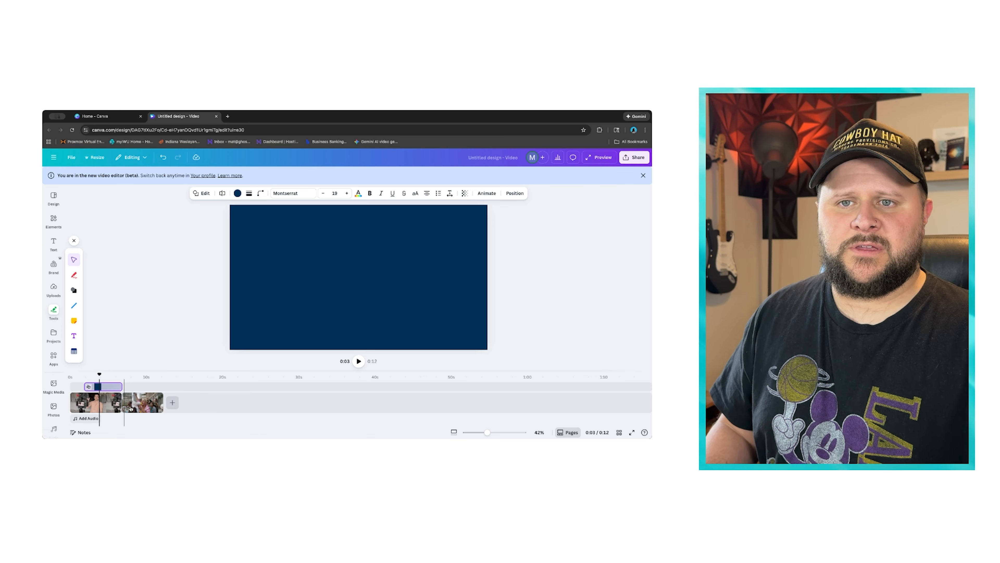
{"action": "left_click_drag", "start_coordinate": [487, 433], "coordinate": [486, 433]}
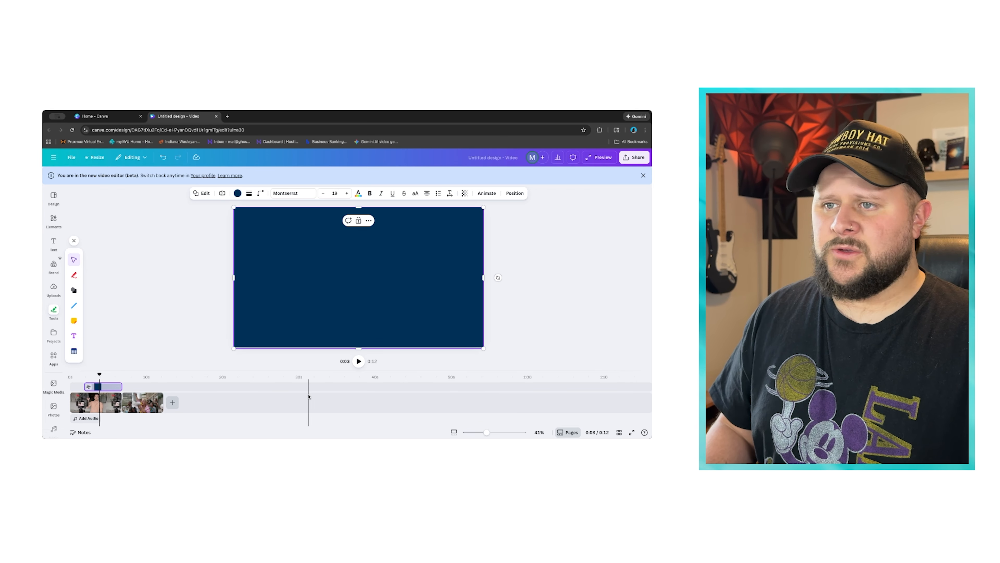
{"action": "left_click", "coordinate": [194, 406]}
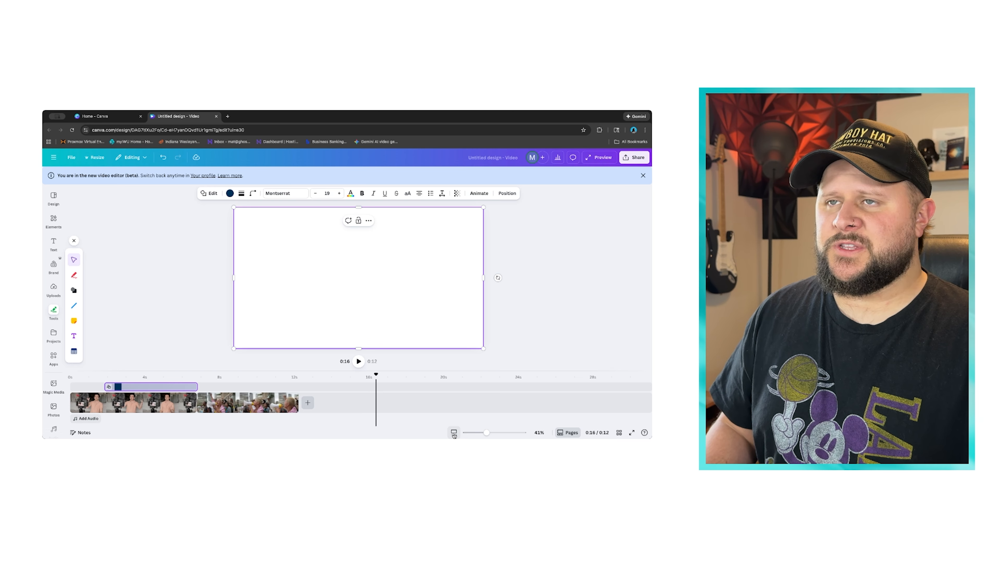
{"action": "left_click", "coordinate": [453, 433]}
{"action": "left_click_drag", "start_coordinate": [481, 432], "coordinate": [486, 434]}
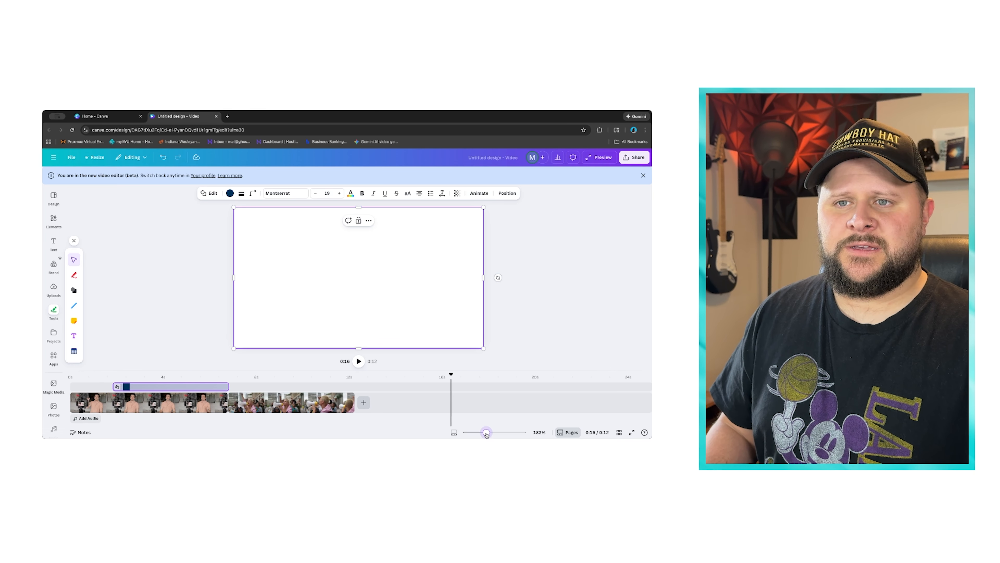
Apply the Blur animation to the rectangle on both enter and exit, and preview how it comes in.
{"action": "left_click_drag", "start_coordinate": [196, 386], "coordinate": [104, 377]}
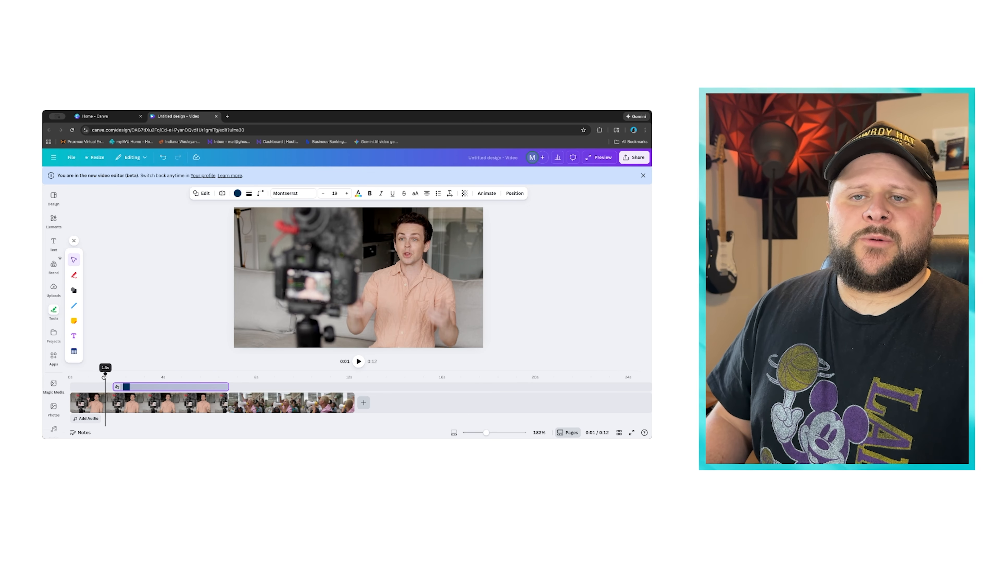
{"action": "left_click", "coordinate": [117, 387]}
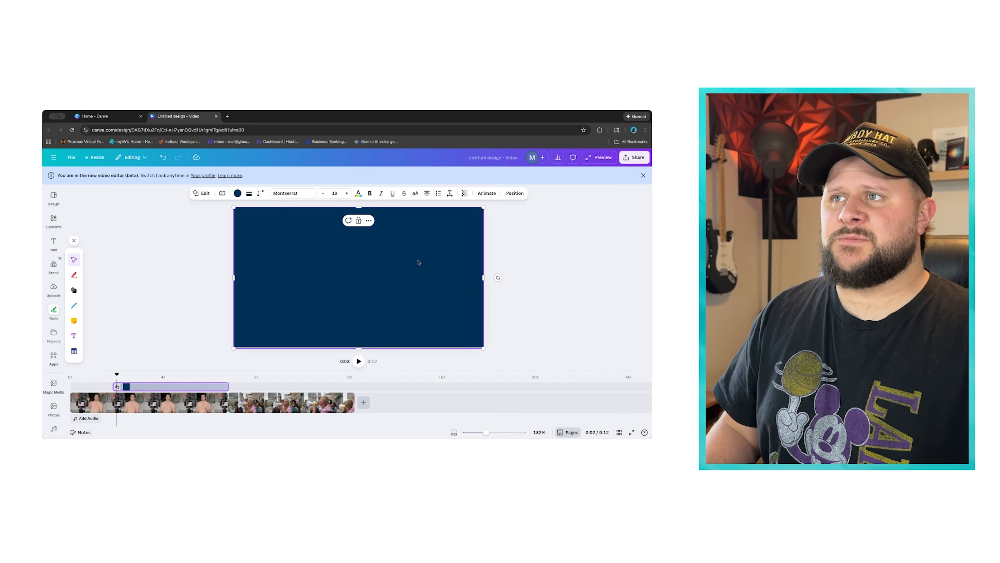
{"action": "left_click", "coordinate": [487, 193]}
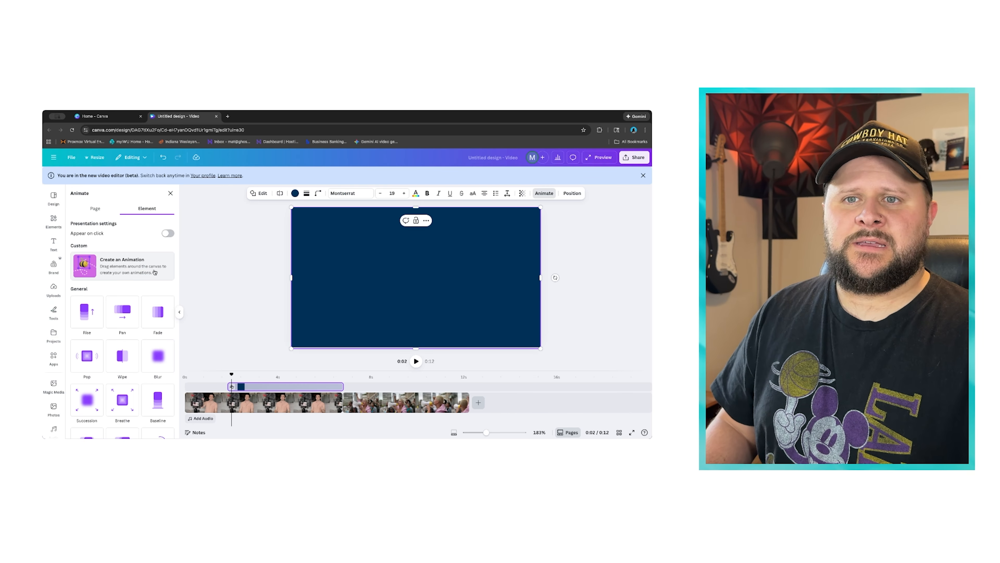
{"action": "left_click", "coordinate": [150, 370]}
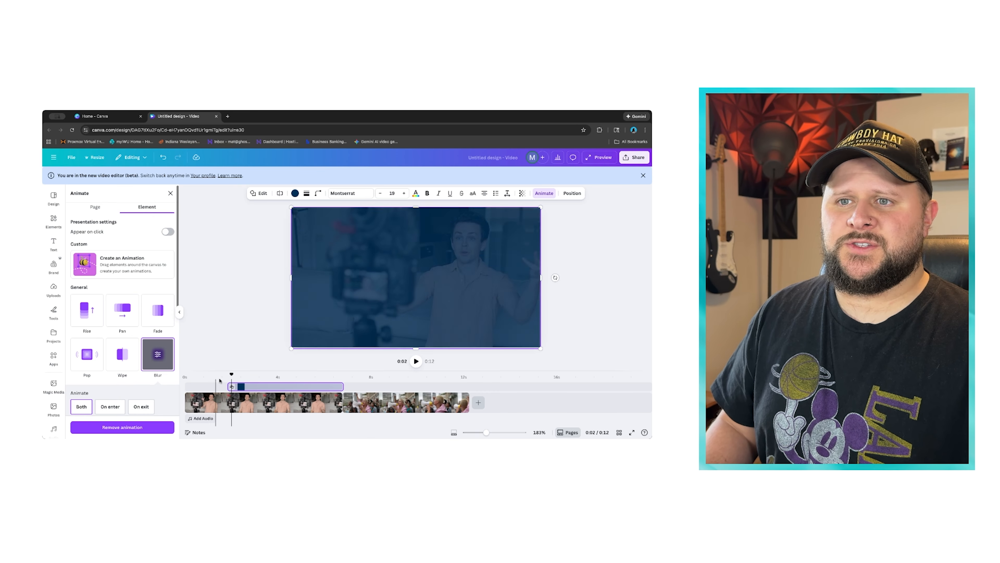
{"action": "left_click", "coordinate": [212, 374]}
{"action": "key", "text": "space"}
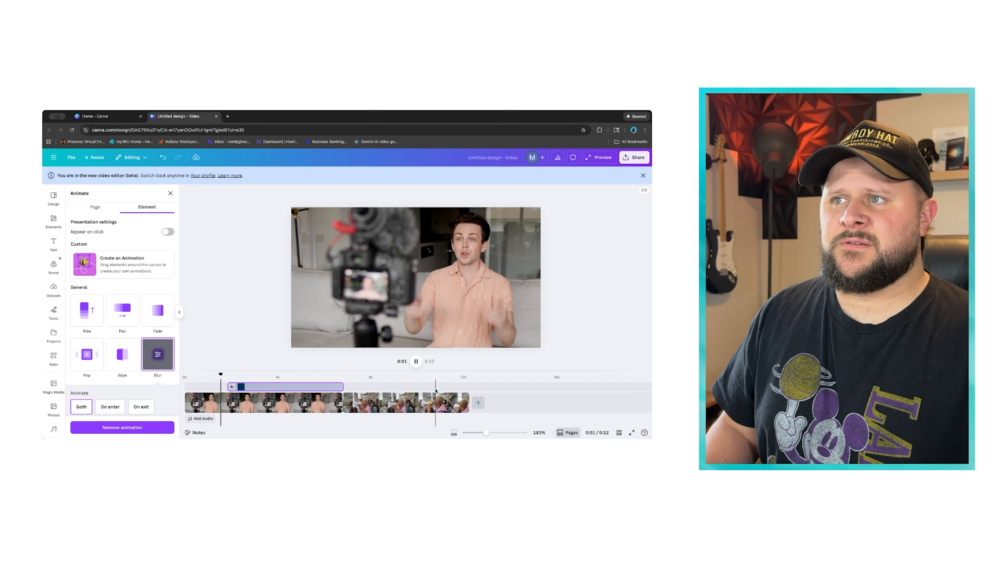
{"action": "key", "text": "space"}
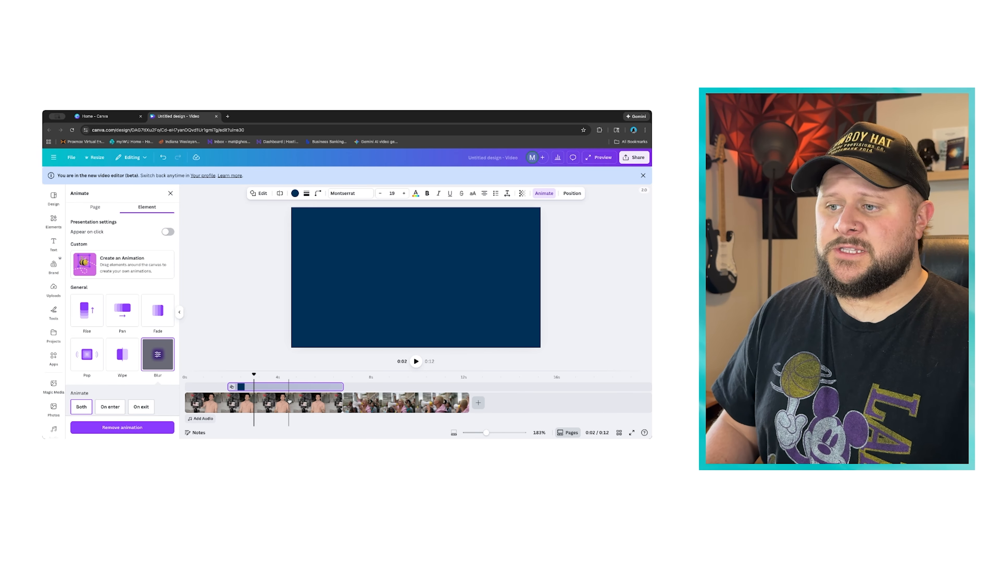
Change the rectangle's fill colour to light orange from the default solid colours.
{"action": "left_click", "coordinate": [280, 393]}
{"action": "left_click", "coordinate": [376, 282]}
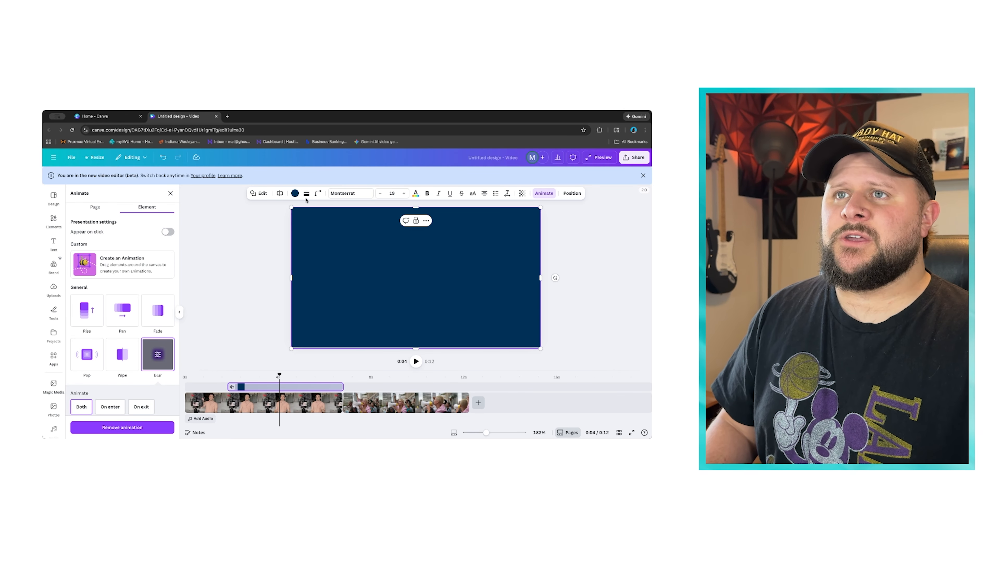
{"action": "left_click", "coordinate": [295, 193]}
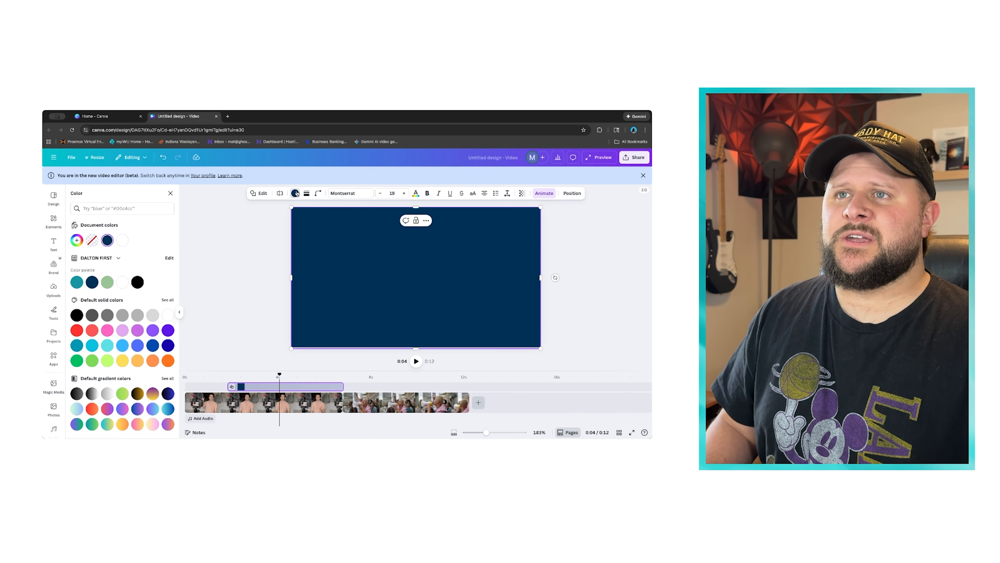
{"action": "left_click", "coordinate": [152, 361]}
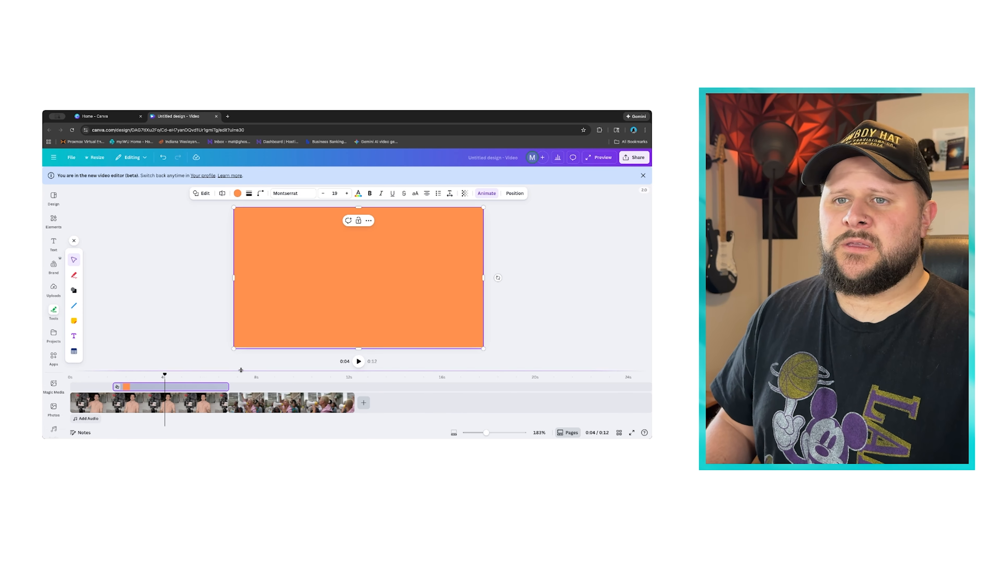
Set the orange rectangle's transparency to 36 and preview the overlay from just before it starts.
{"action": "left_click", "coordinate": [464, 193]}
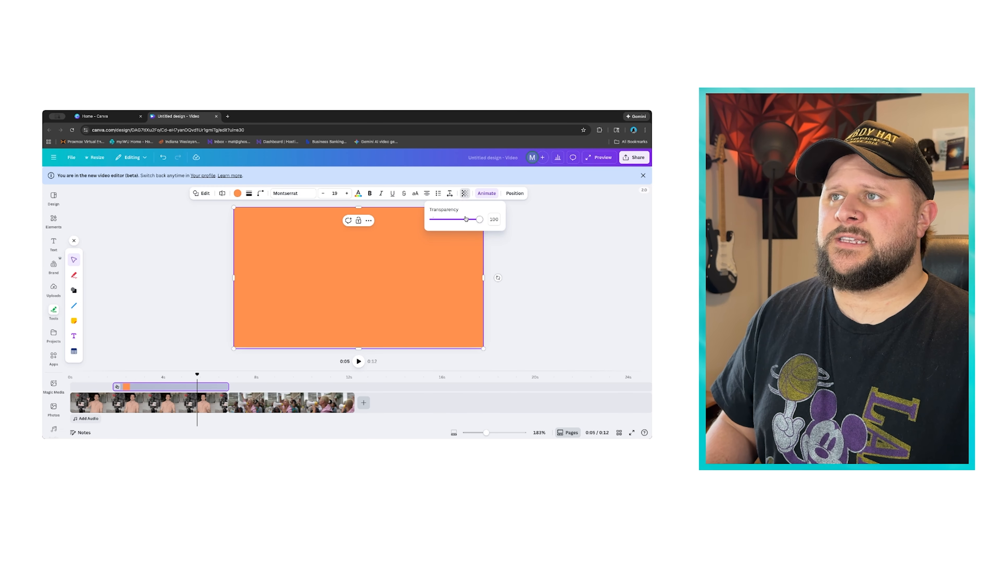
{"action": "left_click_drag", "start_coordinate": [481, 219], "coordinate": [449, 225]}
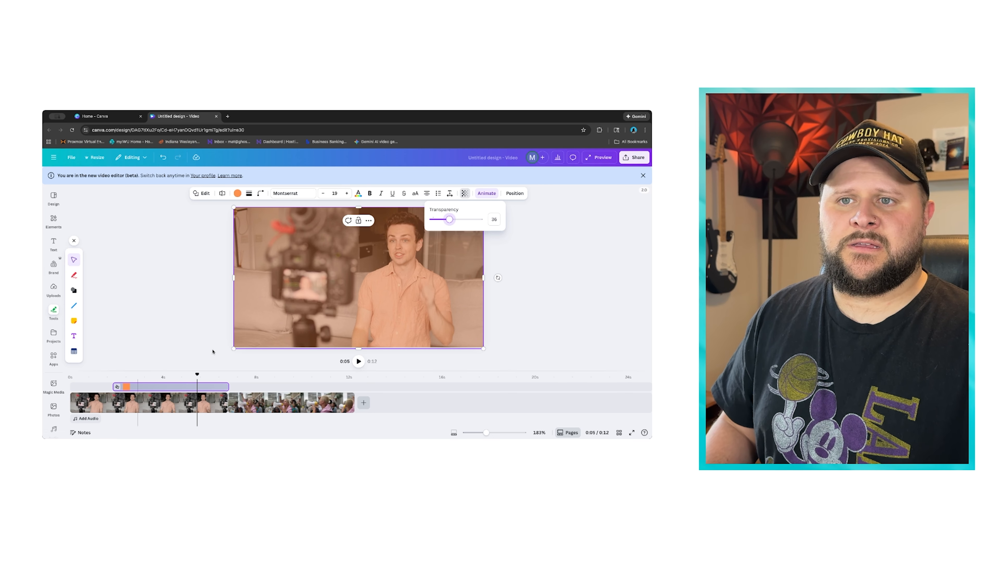
{"action": "left_click_drag", "start_coordinate": [196, 373], "coordinate": [100, 373]}
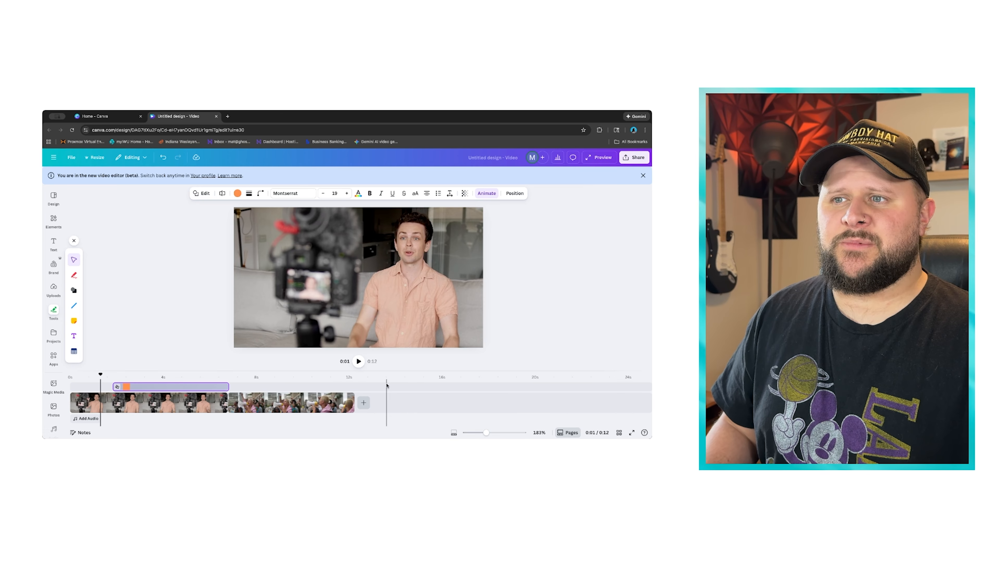
{"action": "left_click", "coordinate": [358, 362]}
{"action": "key", "text": "space"}
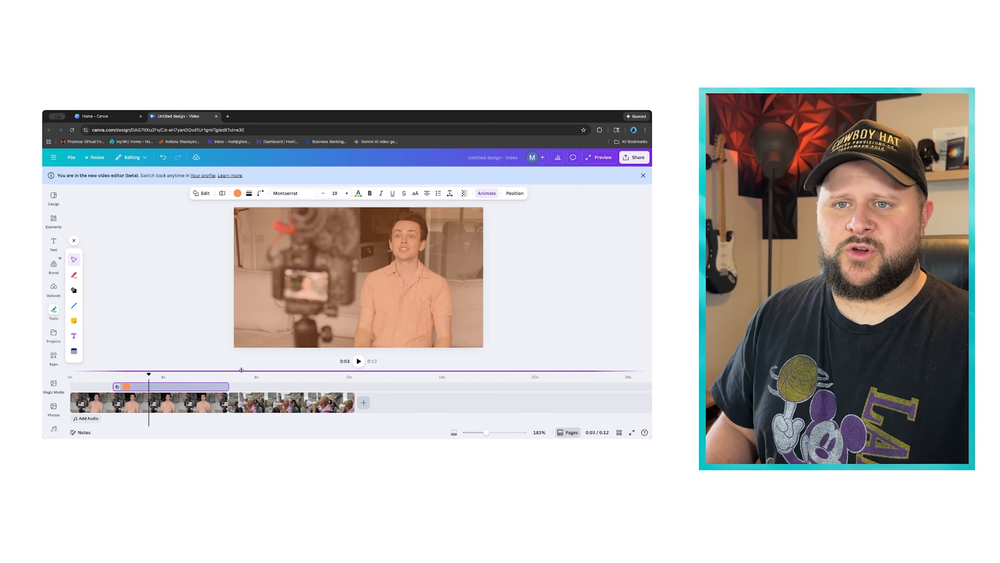
Add a text box and shift its timeline clip to start together with the orange rectangle's clip.
{"action": "left_click", "coordinate": [53, 242]}
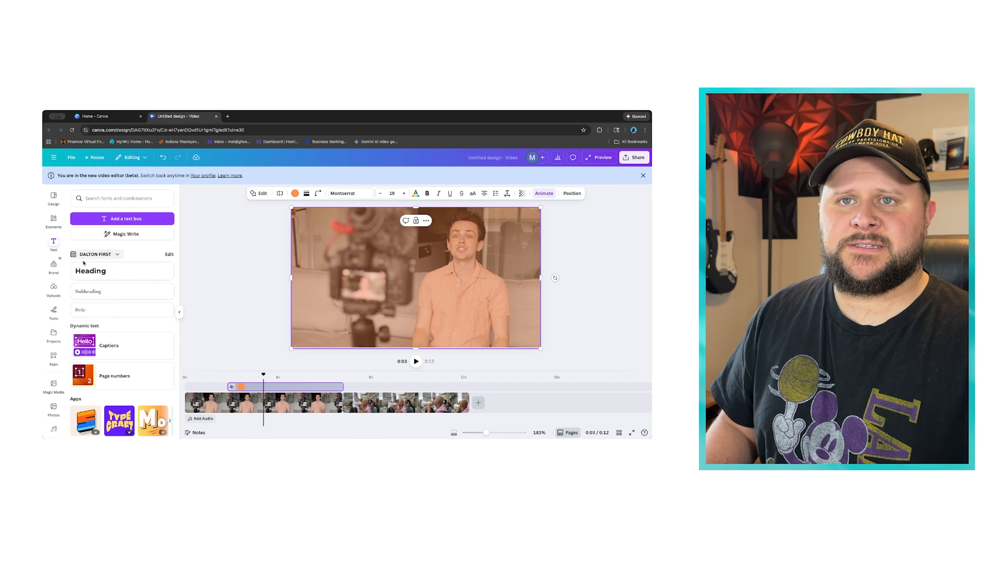
{"action": "key", "text": "t"}
{"action": "left_click_drag", "start_coordinate": [291, 388], "coordinate": [264, 385]}
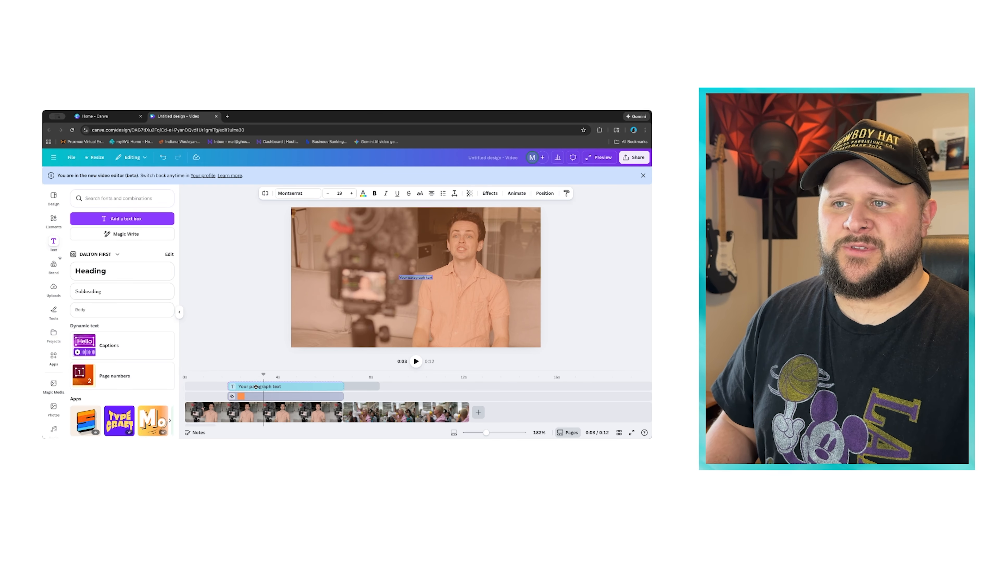
{"action": "left_click", "coordinate": [257, 387]}
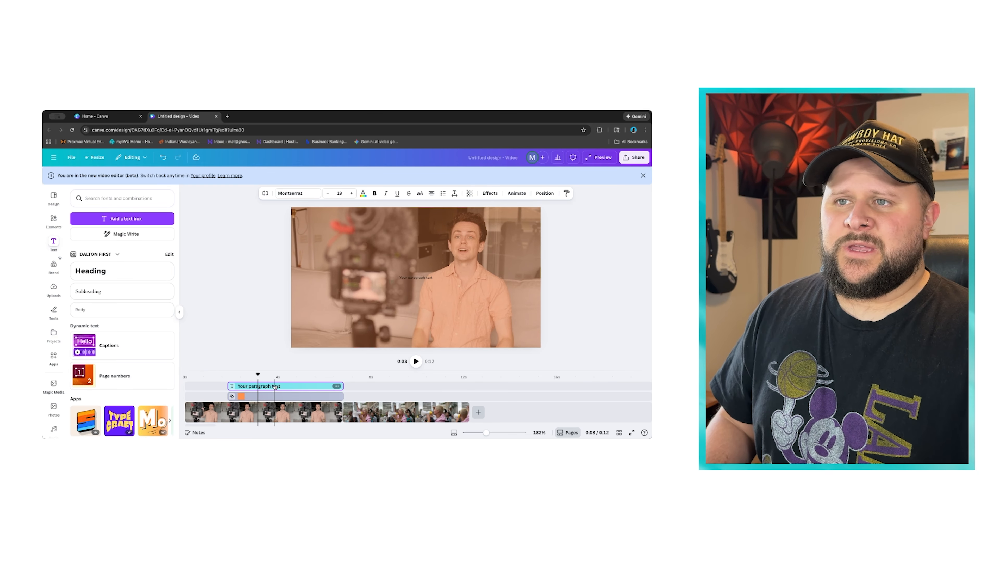
Replace the placeholder text with "Video Title Here" and enlarge it to a font size of about 82.4.
{"action": "left_click", "coordinate": [416, 278]}
{"action": "triple_click", "coordinate": [416, 277]}
{"action": "type", "text": "Vide"}
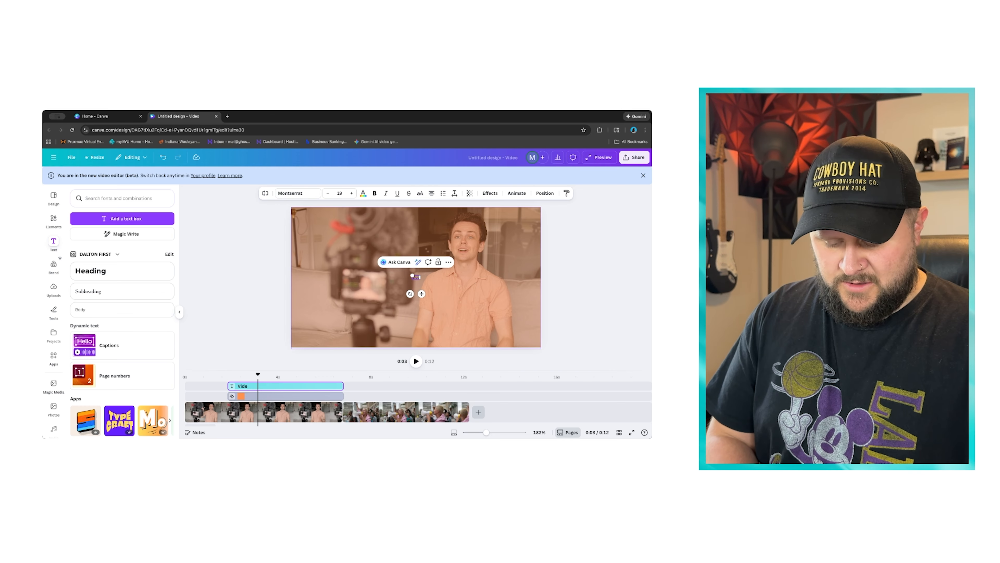
{"action": "type", "text": "o Title Here"}
{"action": "left_click_drag", "start_coordinate": [429, 279], "coordinate": [421, 305]}
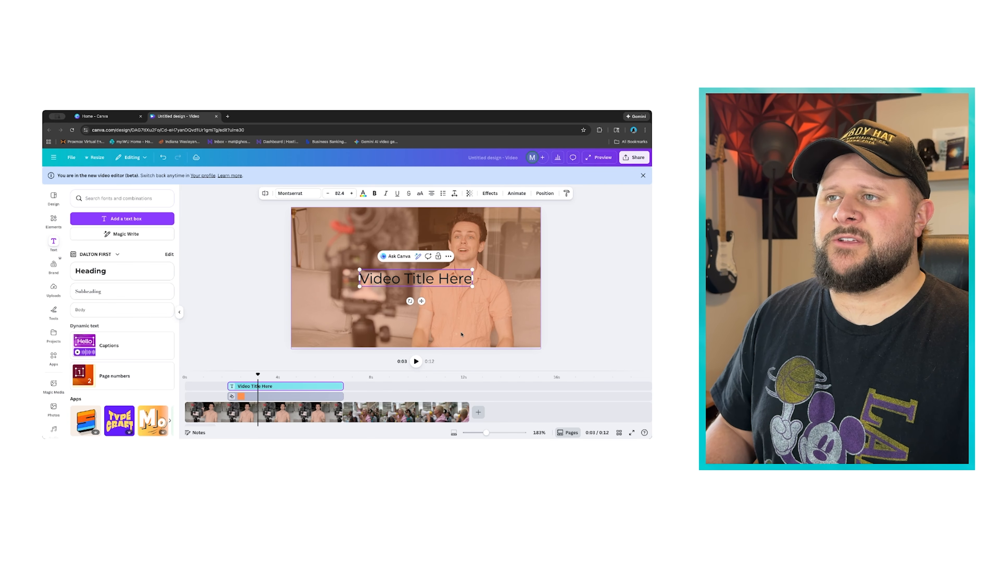
Format the title text as bold, all uppercase and white.
{"action": "left_click", "coordinate": [375, 193]}
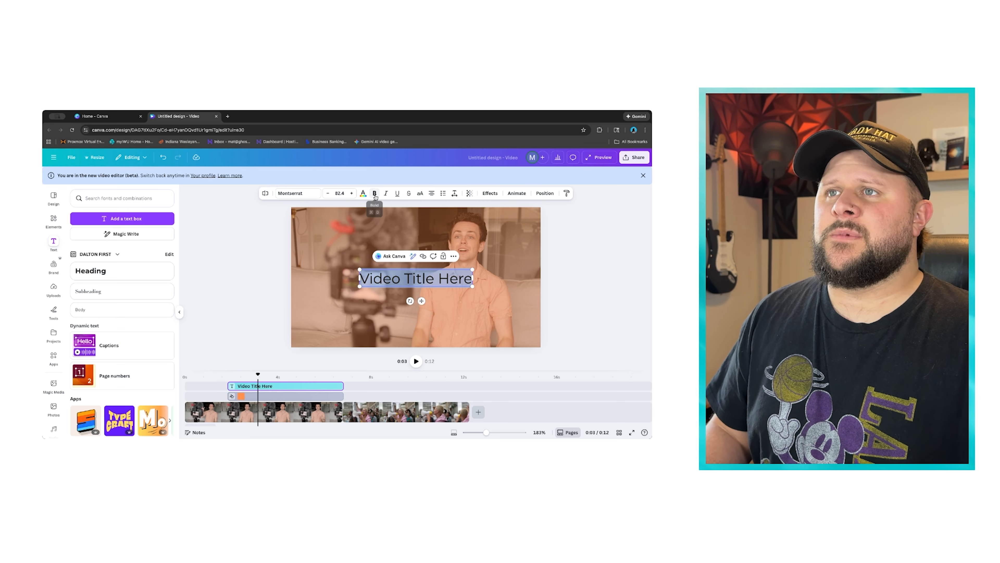
{"action": "left_click", "coordinate": [420, 193]}
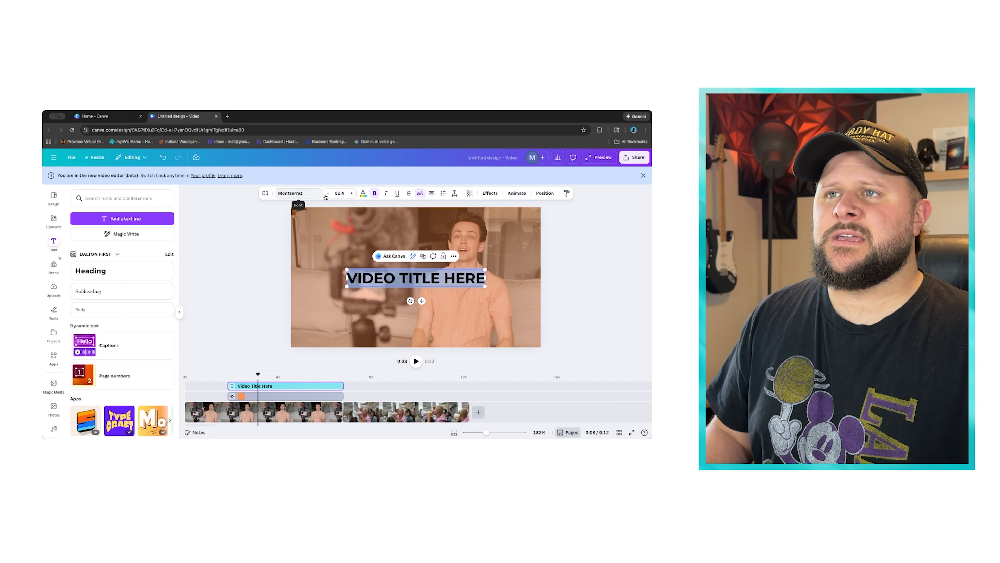
{"action": "left_click", "coordinate": [365, 193]}
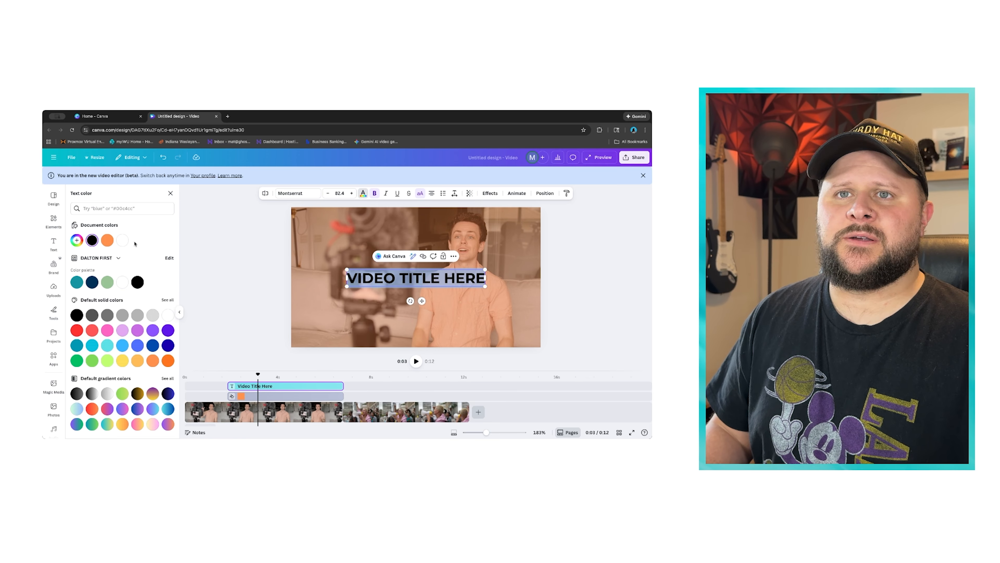
{"action": "left_click", "coordinate": [569, 306]}
Enlarge the title to font size 125 and centre it across the video frame.
{"action": "left_click", "coordinate": [436, 279]}
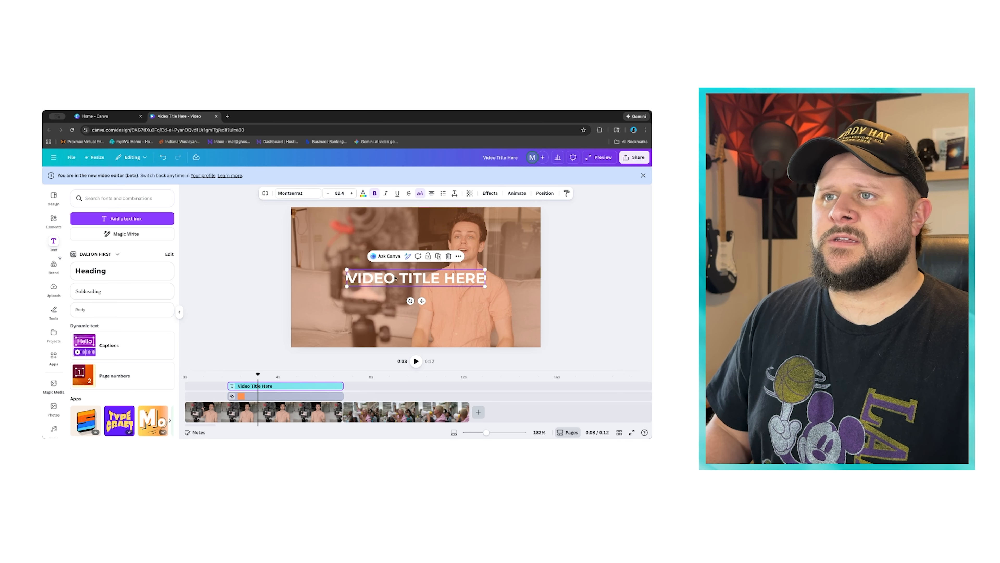
{"action": "left_click_drag", "start_coordinate": [350, 269], "coordinate": [309, 263]}
{"action": "left_click_drag", "start_coordinate": [486, 263], "coordinate": [527, 262]}
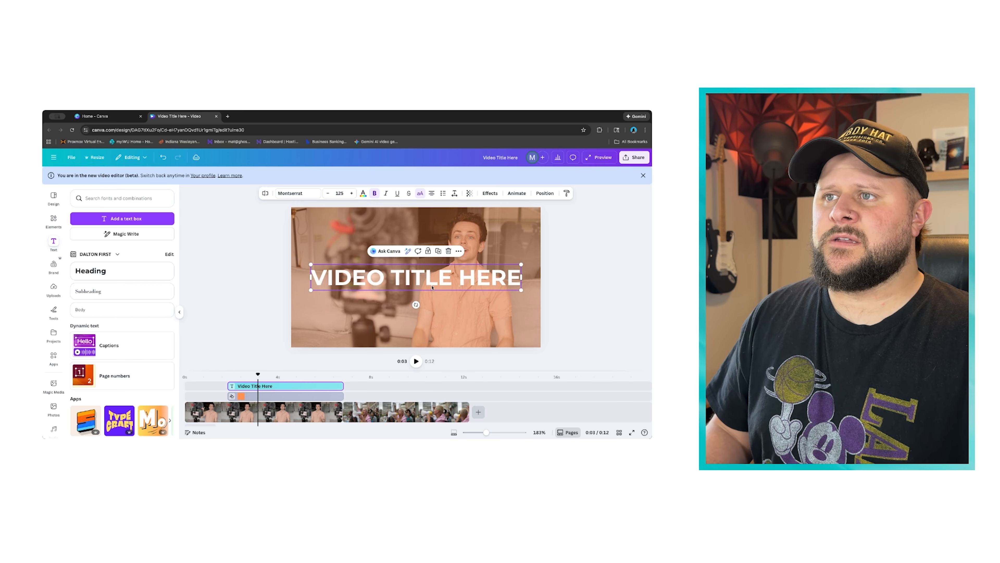
{"action": "left_click", "coordinate": [563, 297]}
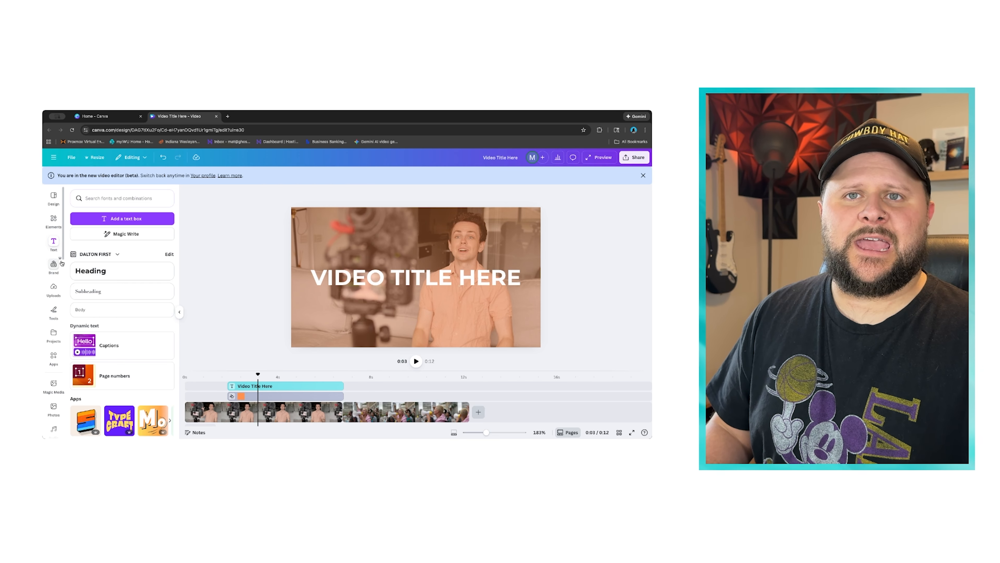
Apply the Block animation to the title text and limit it to On enter.
{"action": "left_click", "coordinate": [335, 278]}
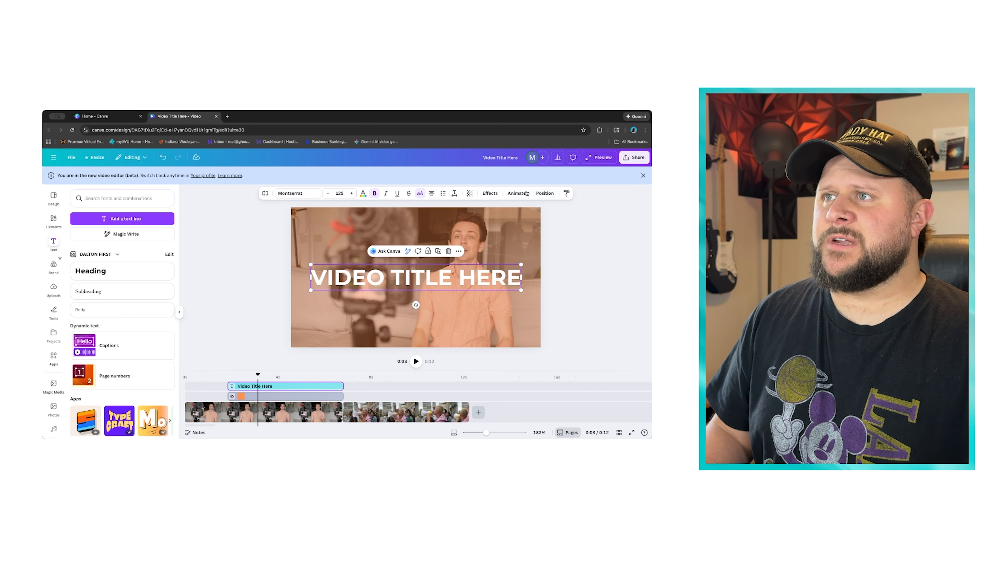
{"action": "left_click", "coordinate": [517, 193]}
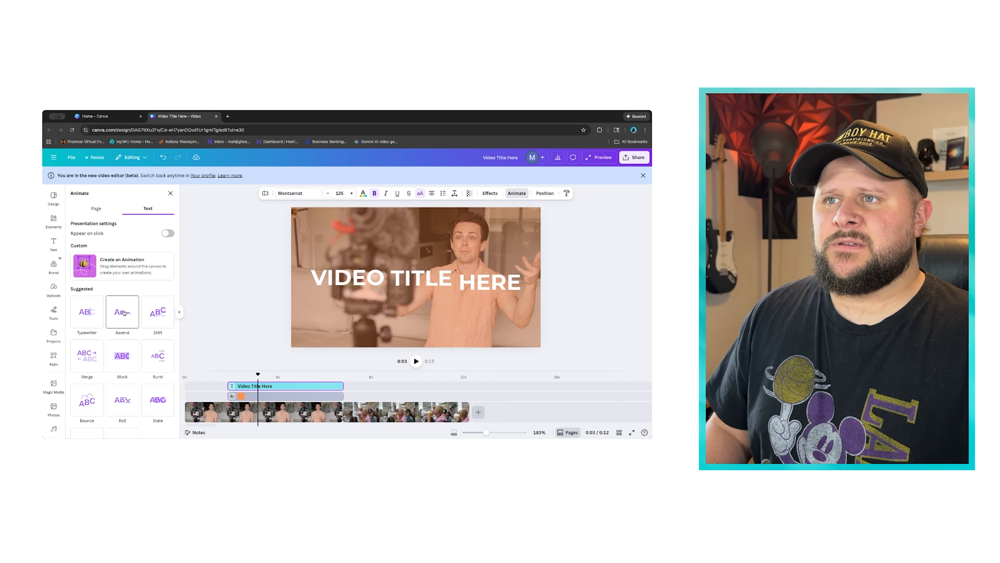
{"action": "left_click", "coordinate": [128, 358]}
{"action": "left_click", "coordinate": [110, 384]}
Limit the orange overlay's Blur animation to On enter and play the video back from the start.
{"action": "left_click", "coordinate": [252, 396]}
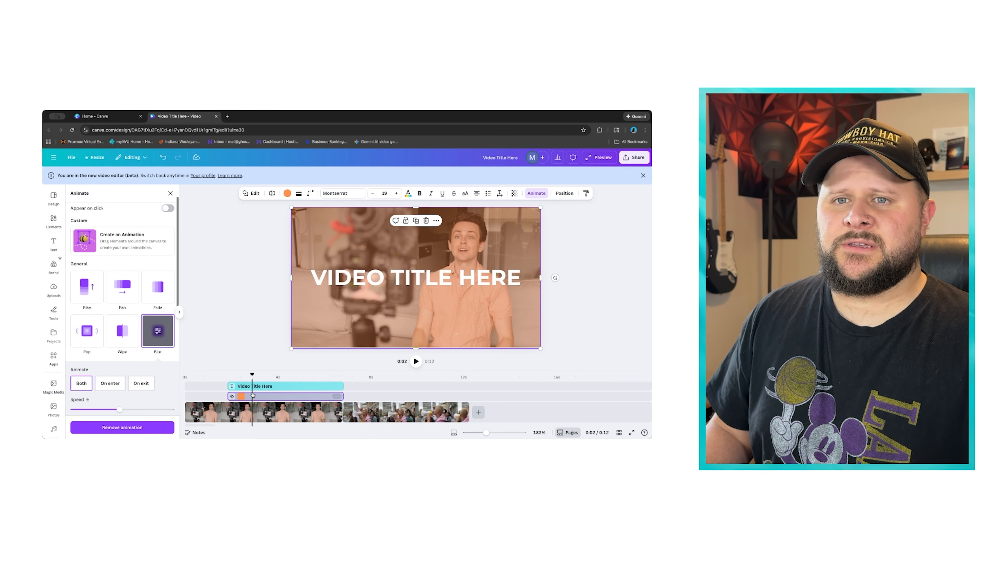
{"action": "left_click", "coordinate": [111, 383]}
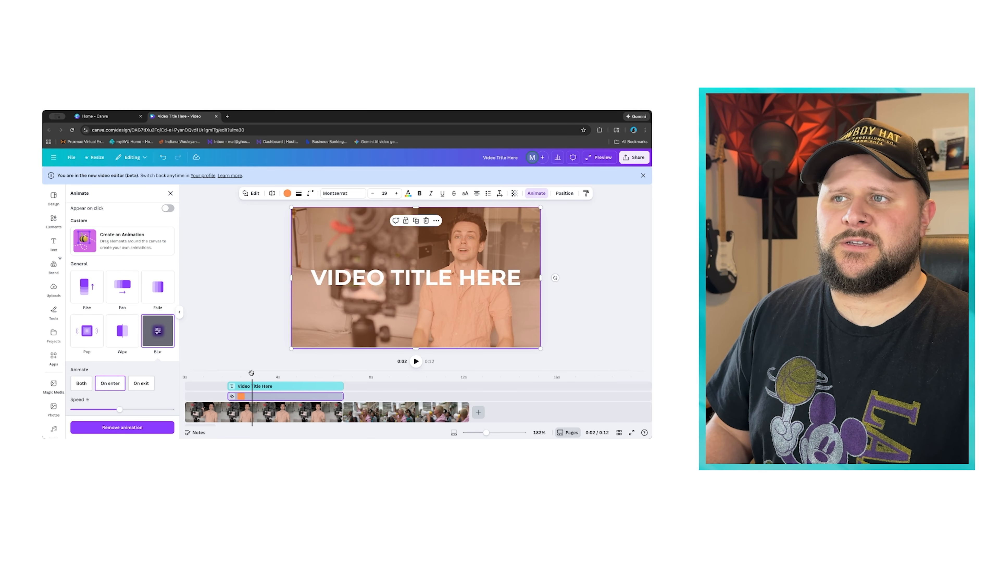
{"action": "left_click_drag", "start_coordinate": [251, 373], "coordinate": [185, 373]}
{"action": "key", "text": "space"}
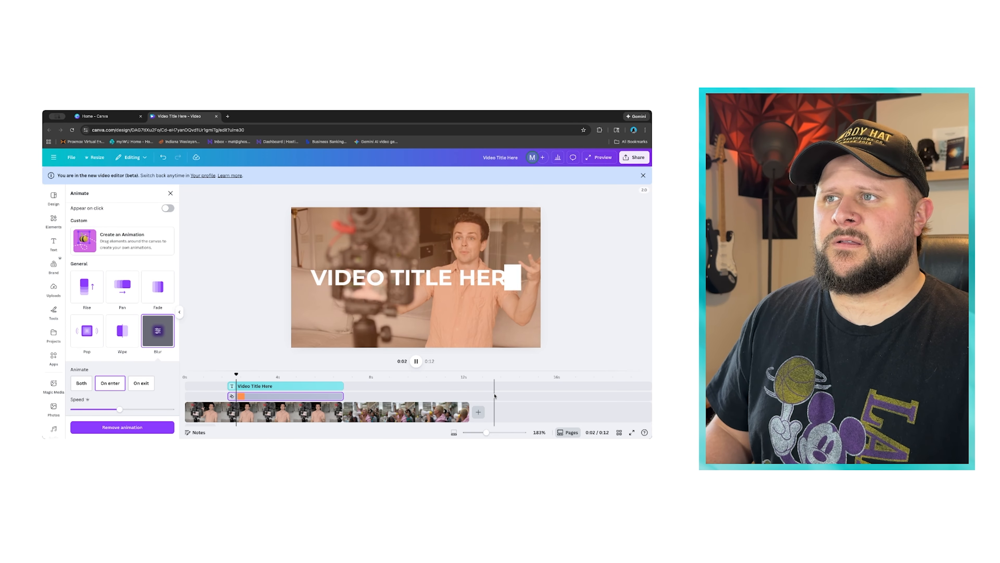
{"action": "key", "text": "space"}
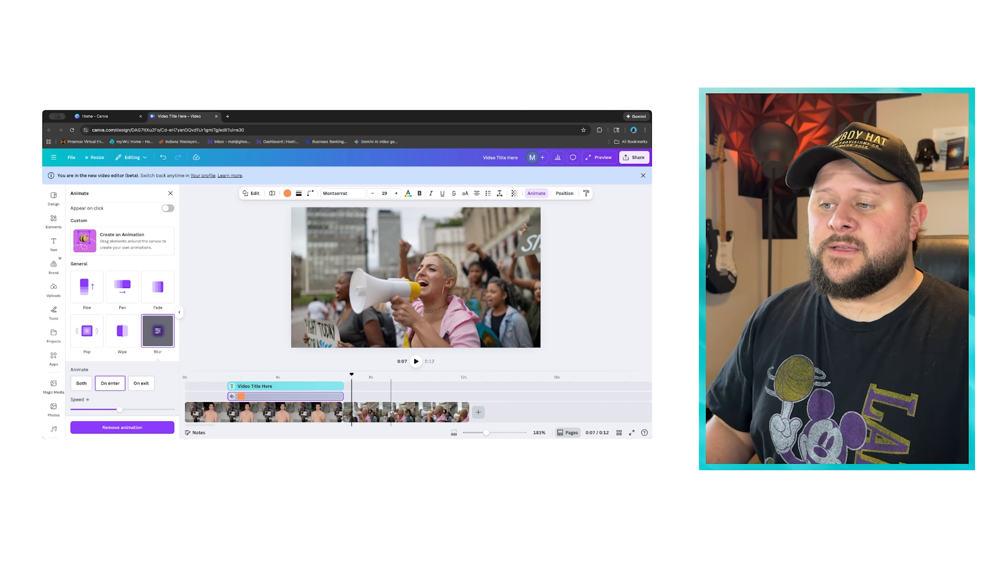
Duplicate the megaphone clip and place the copy on a separate layer directly above the original.
{"action": "left_click", "coordinate": [385, 418]}
{"action": "right_click", "coordinate": [389, 413]}
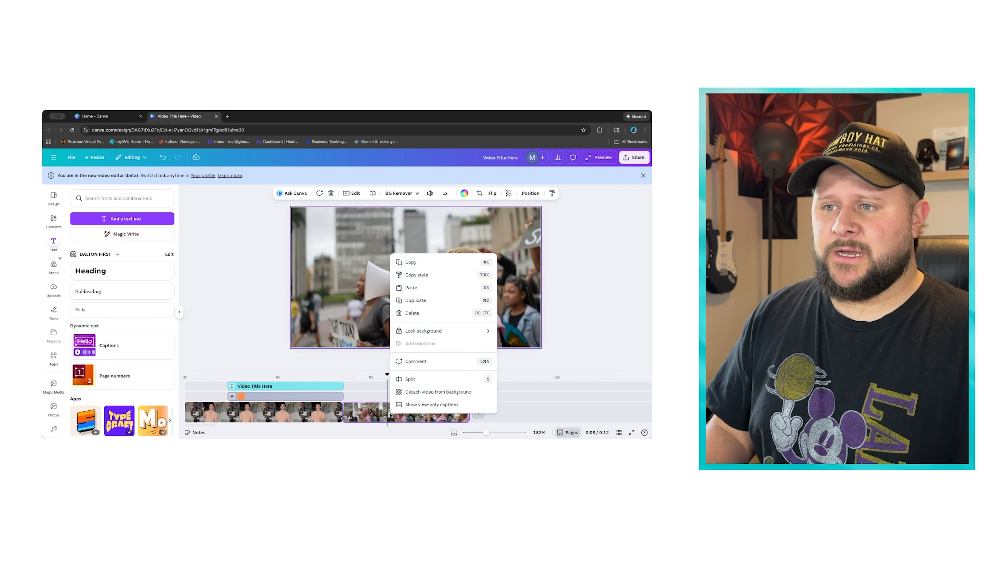
{"action": "left_click", "coordinate": [416, 275]}
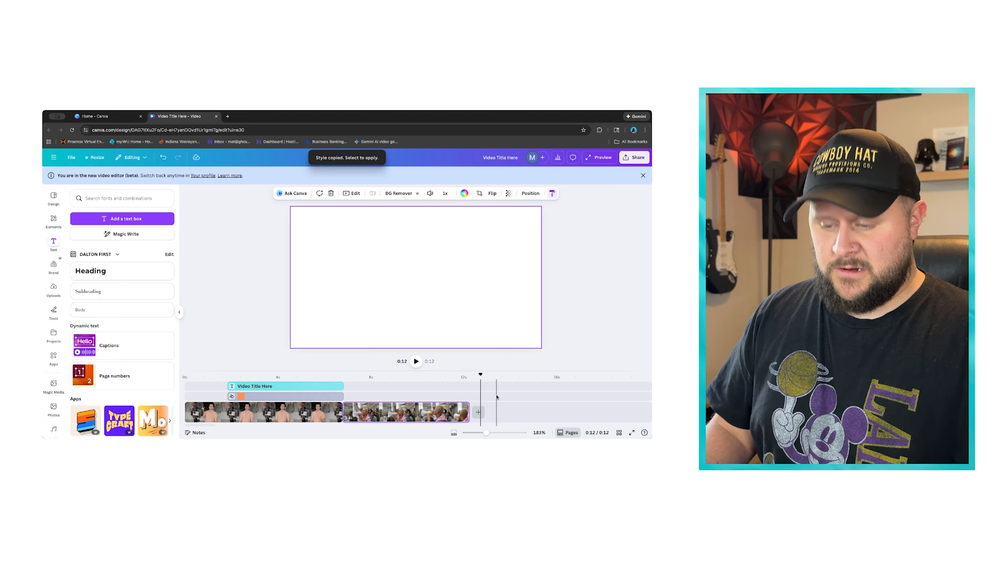
{"action": "left_click", "coordinate": [477, 411]}
{"action": "left_click_drag", "start_coordinate": [493, 412], "coordinate": [374, 395]}
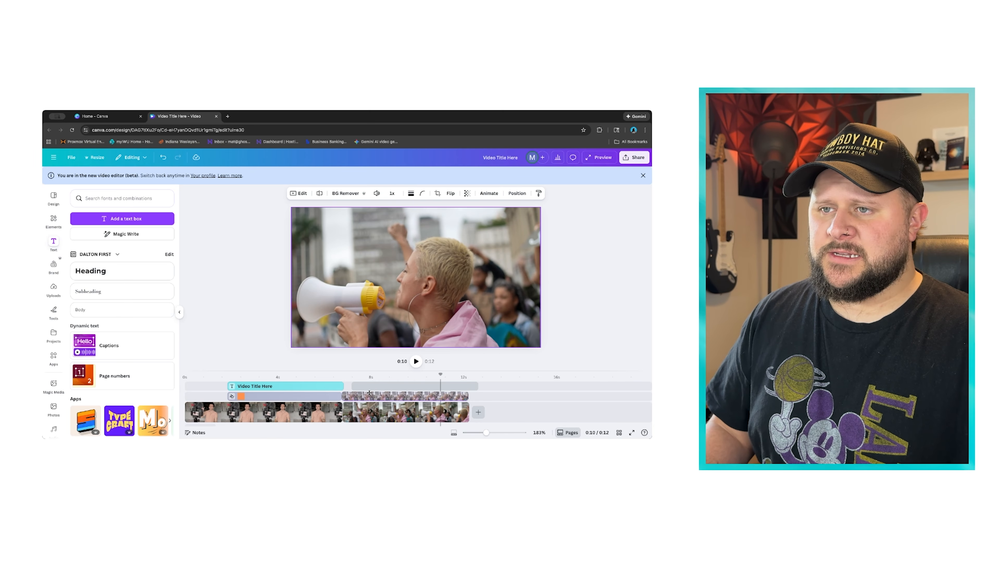
{"action": "left_click", "coordinate": [368, 377]}
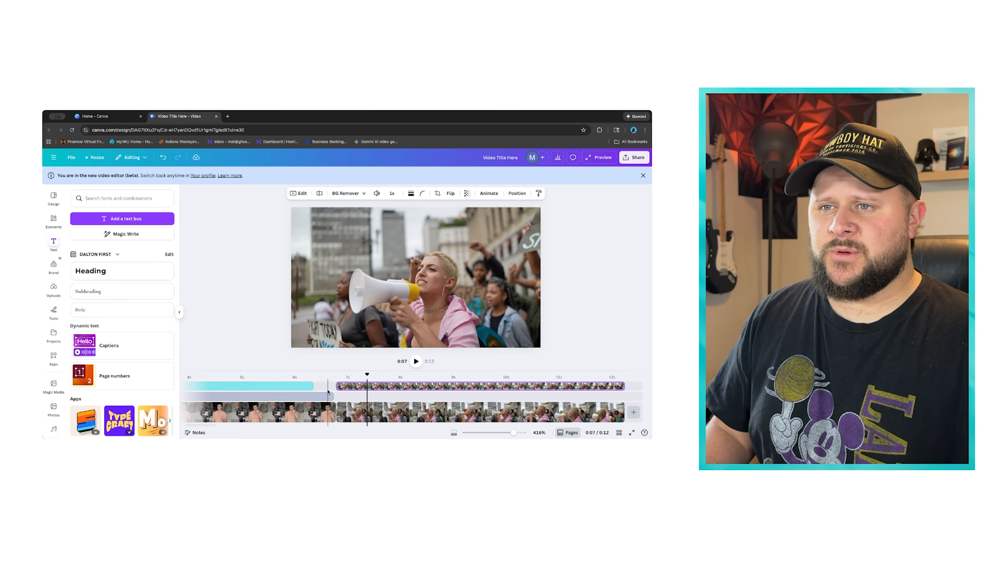
Extend the title text on the timeline so it ends where the megaphone clip begins.
{"action": "left_click_drag", "start_coordinate": [314, 386], "coordinate": [331, 386]}
{"action": "left_click", "coordinate": [358, 390]}
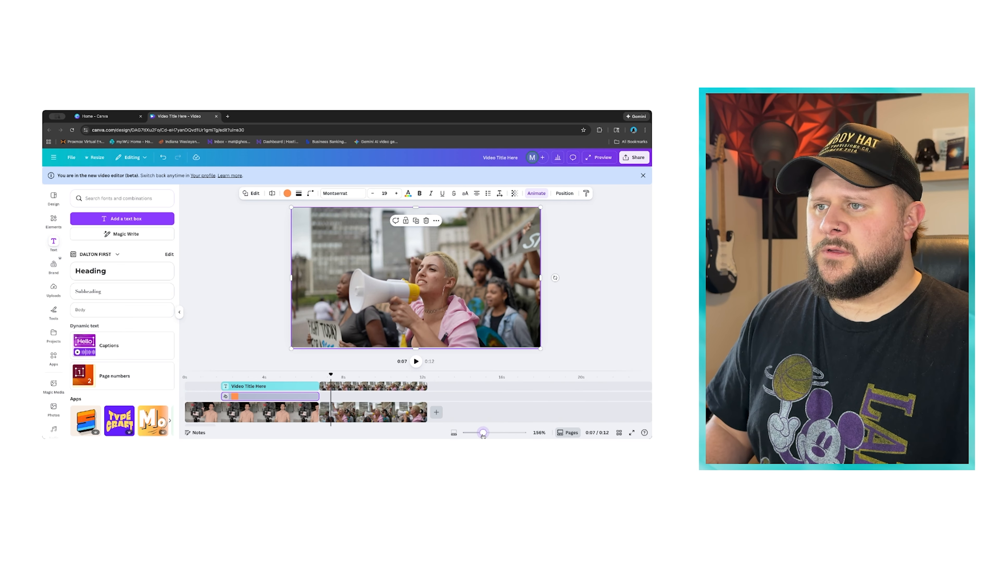
{"action": "left_click", "coordinate": [342, 387]}
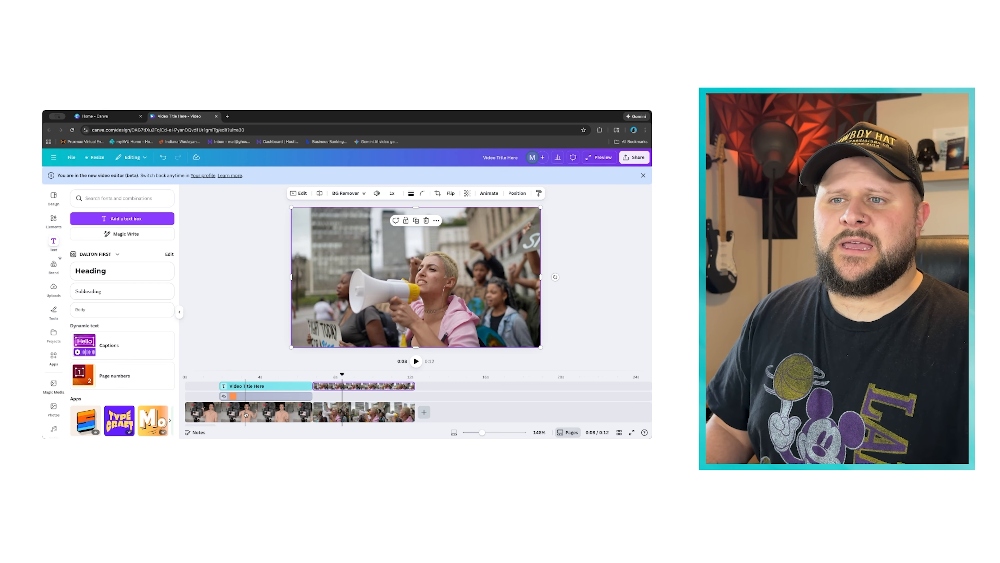
Copy the title text and place the duplicate over the second clip, layered beneath the megaphone clip's copy.
{"action": "left_click", "coordinate": [254, 386]}
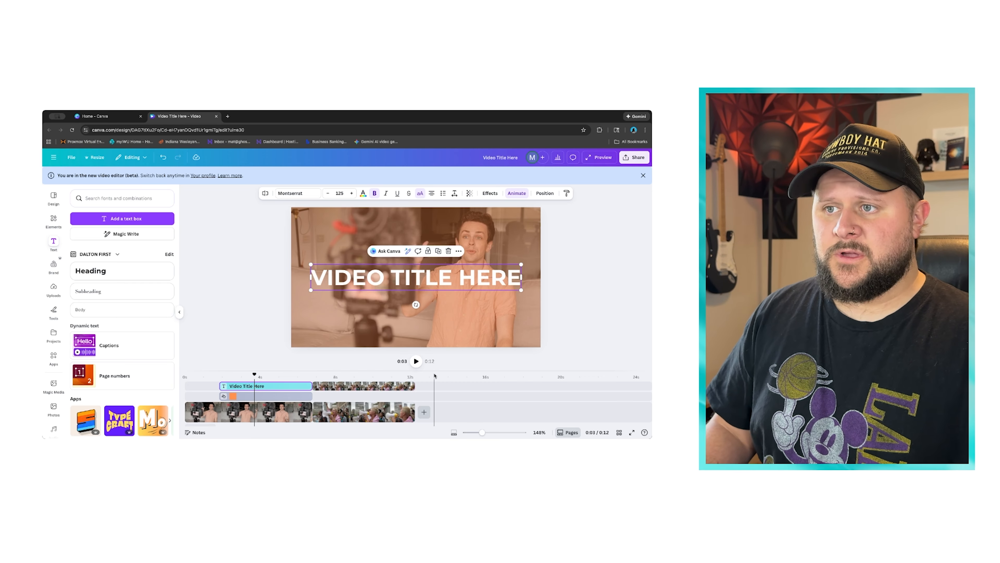
{"action": "left_click", "coordinate": [424, 378]}
{"action": "key", "text": "ctrl+v"}
Remove the background from the upper copy of the megaphone clip so the title sits behind the woman.
{"action": "left_click", "coordinate": [354, 386]}
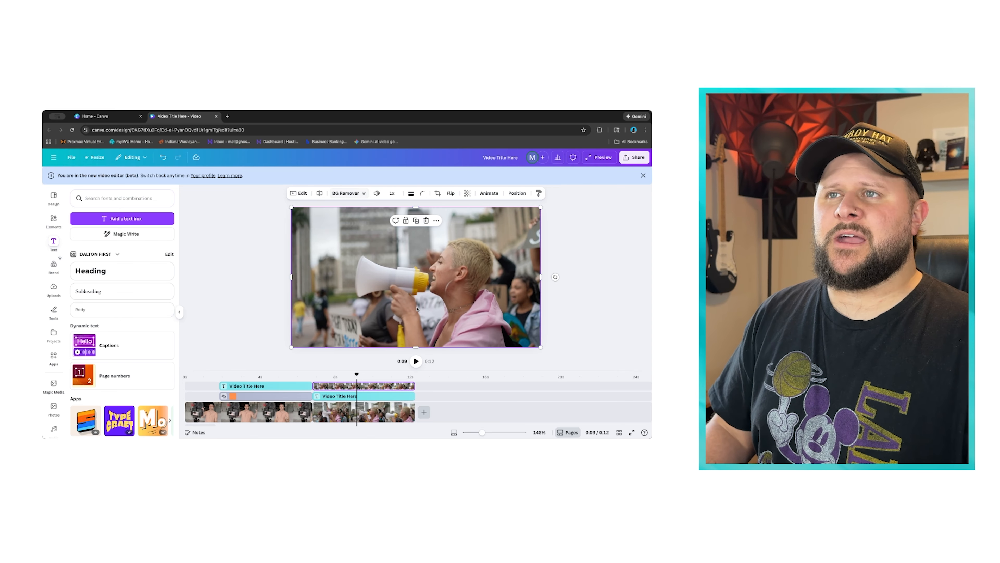
{"action": "left_click", "coordinate": [345, 375]}
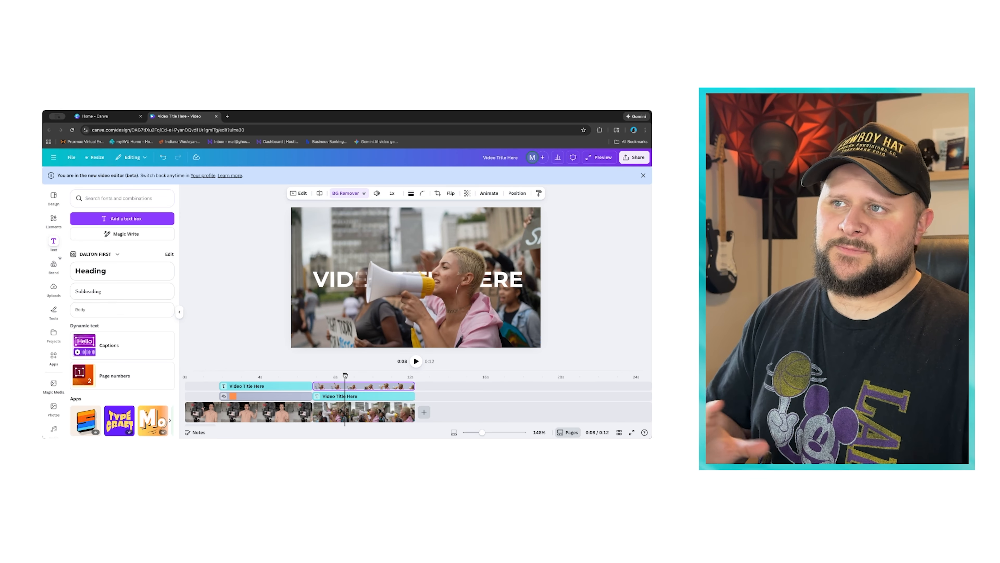
{"action": "left_click", "coordinate": [336, 375]}
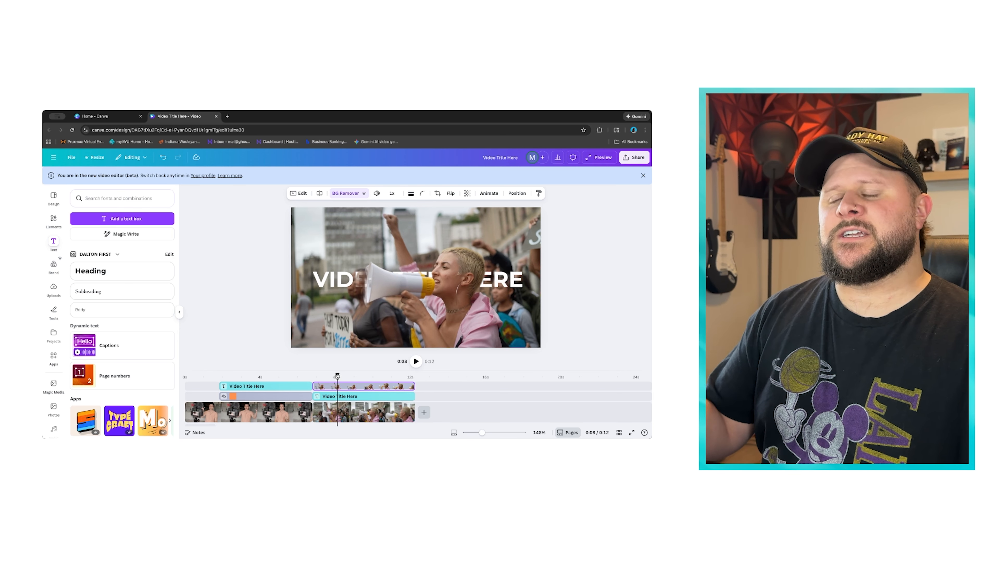
Play back the transition into the second clip to check the title behind the woman.
{"action": "left_click_drag", "start_coordinate": [337, 374], "coordinate": [304, 375]}
{"action": "key", "text": "space"}
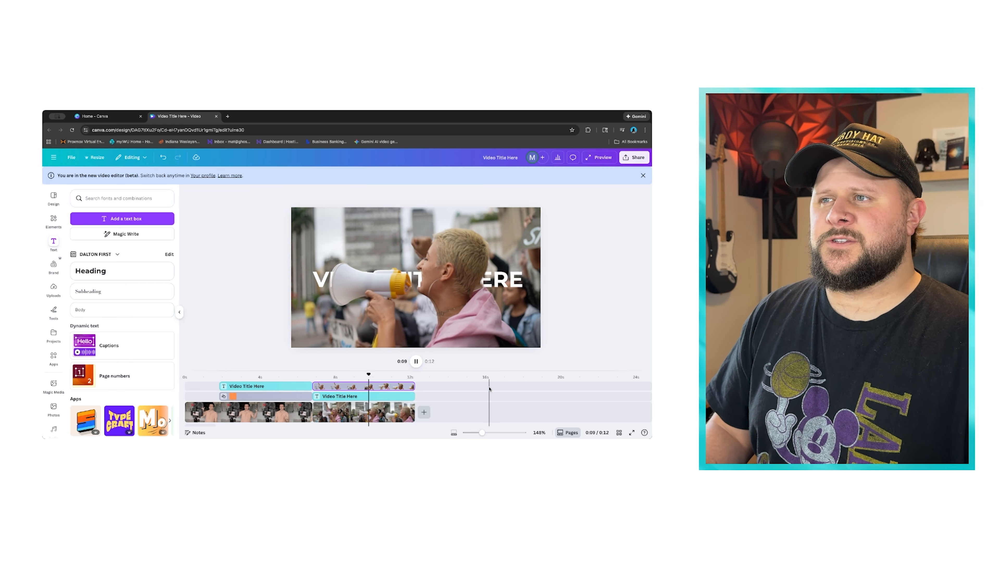
{"action": "key", "text": "space"}
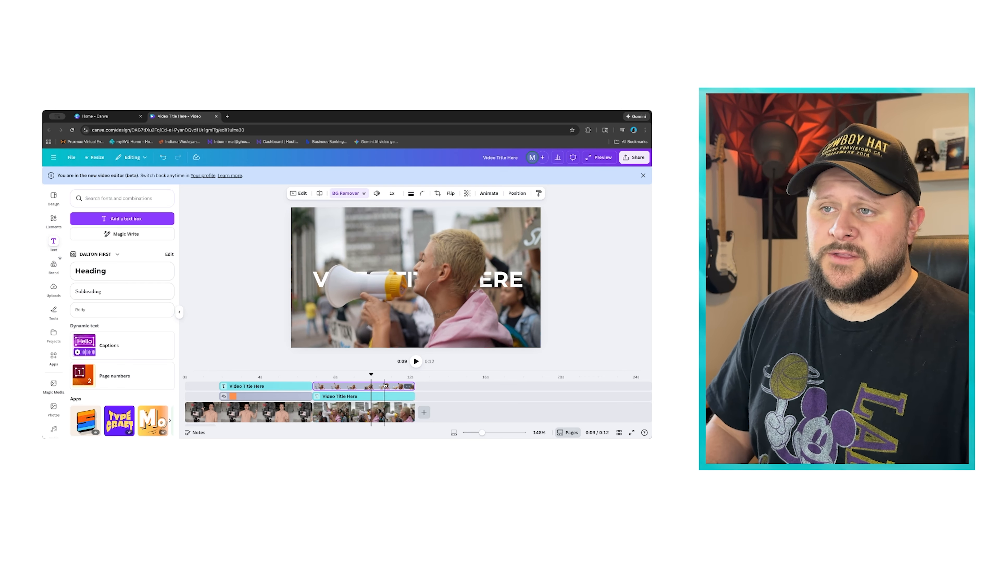
{"action": "left_click_drag", "start_coordinate": [387, 374], "coordinate": [307, 375]}
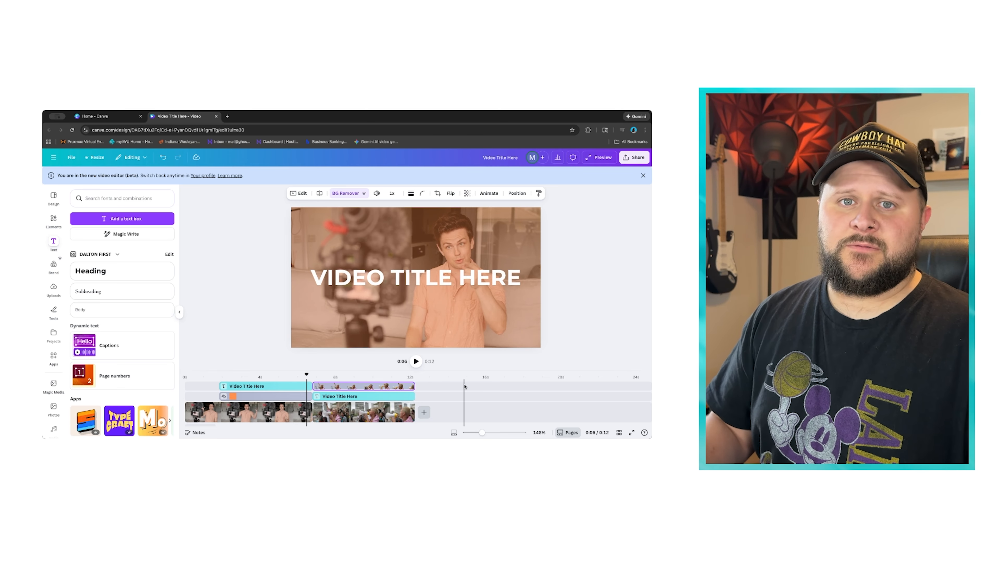
{"action": "key", "text": "space"}
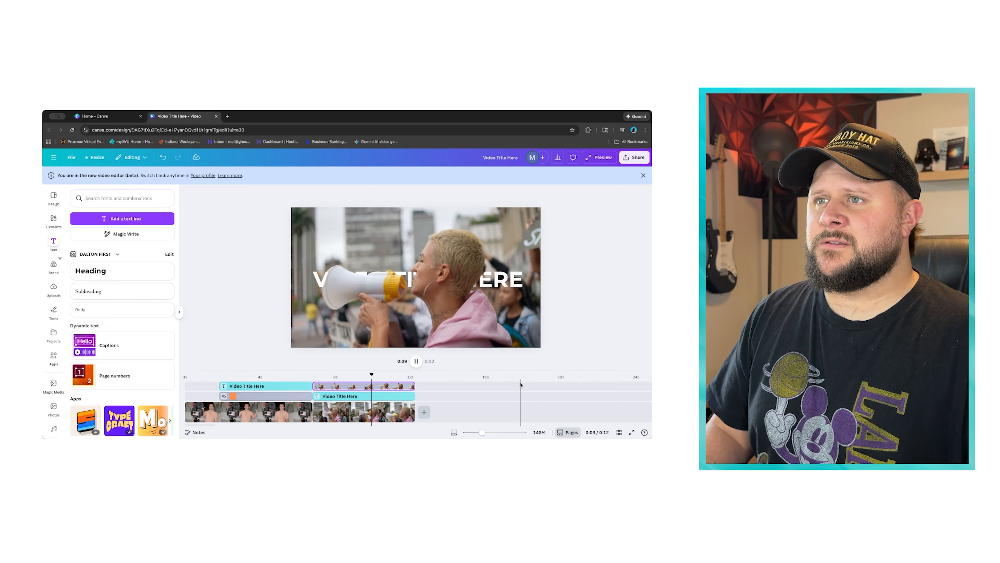
{"action": "key", "text": "space"}
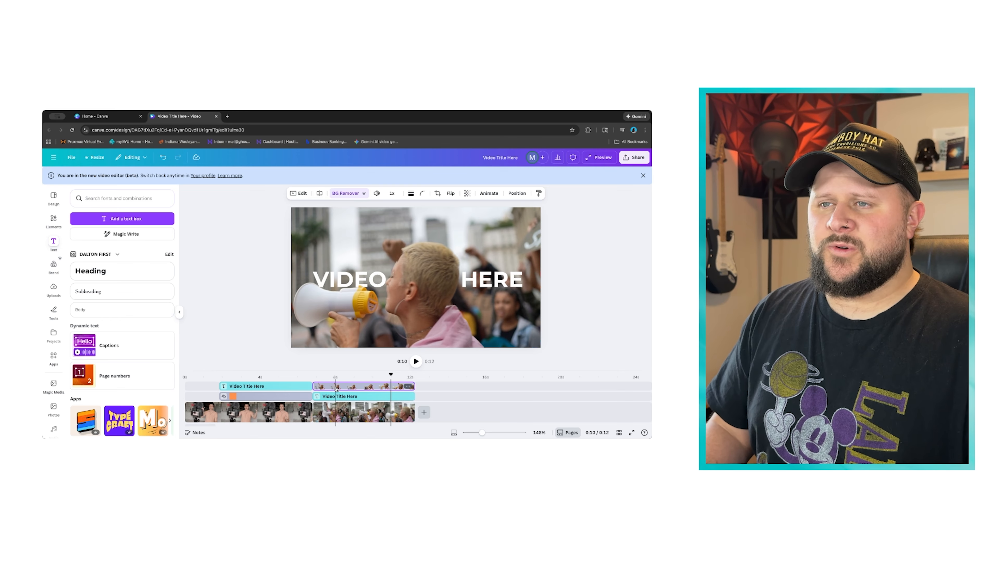
Browse the graphics stickers and add the blue double-chevron arrow sticker to the video.
{"action": "mouse_move", "coordinate": [483, 433]}
{"action": "left_mouse_down"}
{"action": "mouse_move", "coordinate": [514, 433]}
{"action": "mouse_move", "coordinate": [474, 434]}
{"action": "left_mouse_up"}
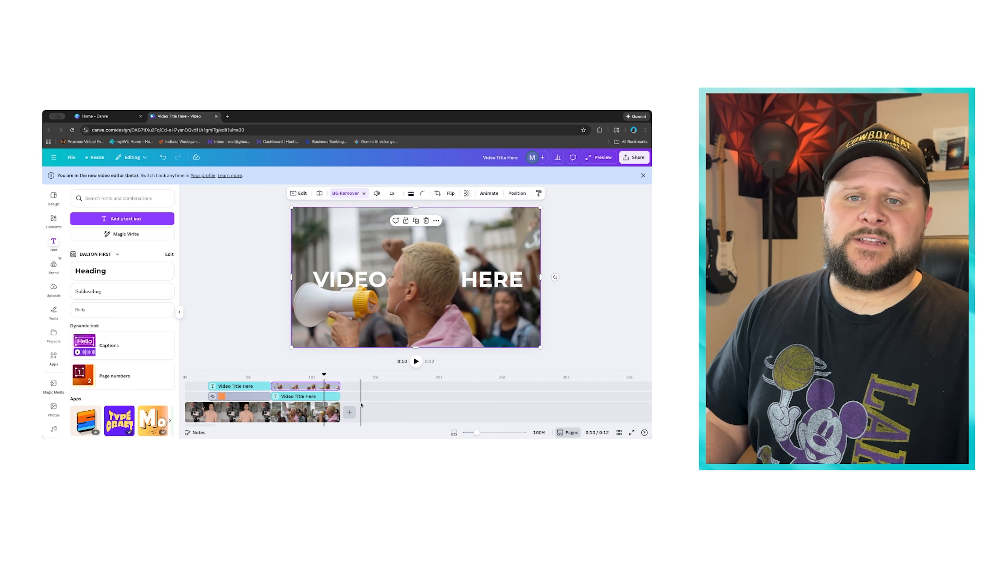
{"action": "left_click", "coordinate": [53, 220]}
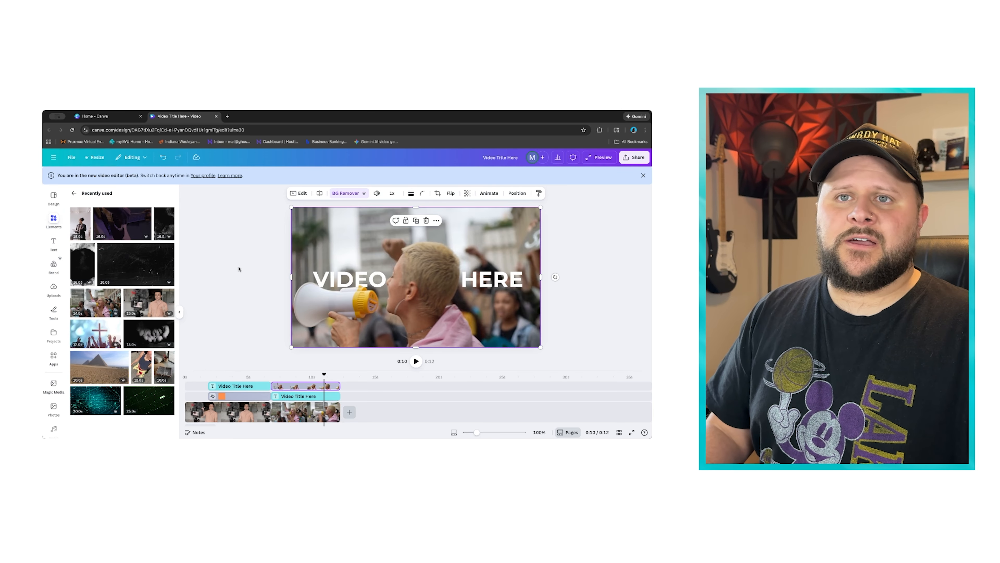
{"action": "left_click", "coordinate": [75, 195]}
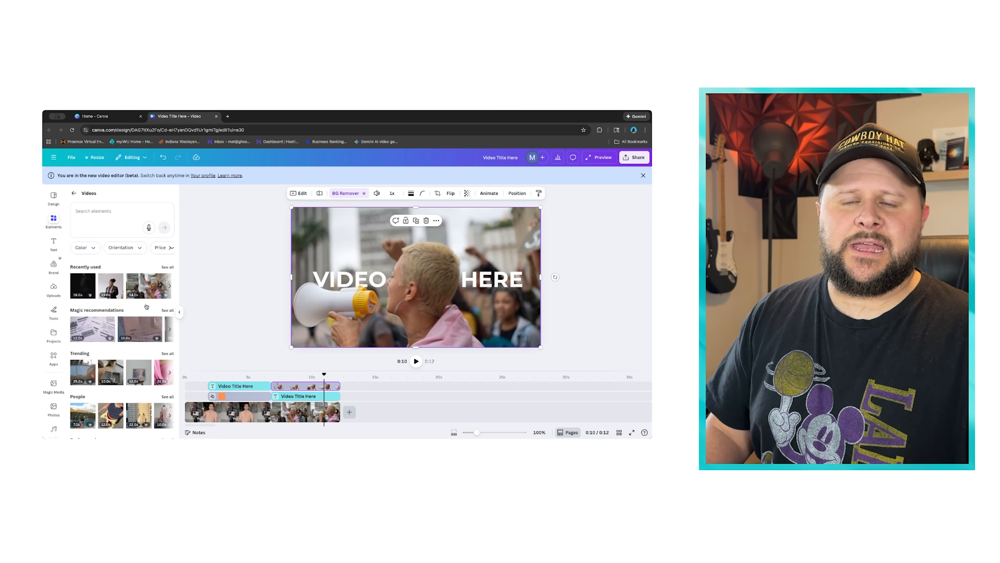
{"action": "left_click", "coordinate": [84, 195]}
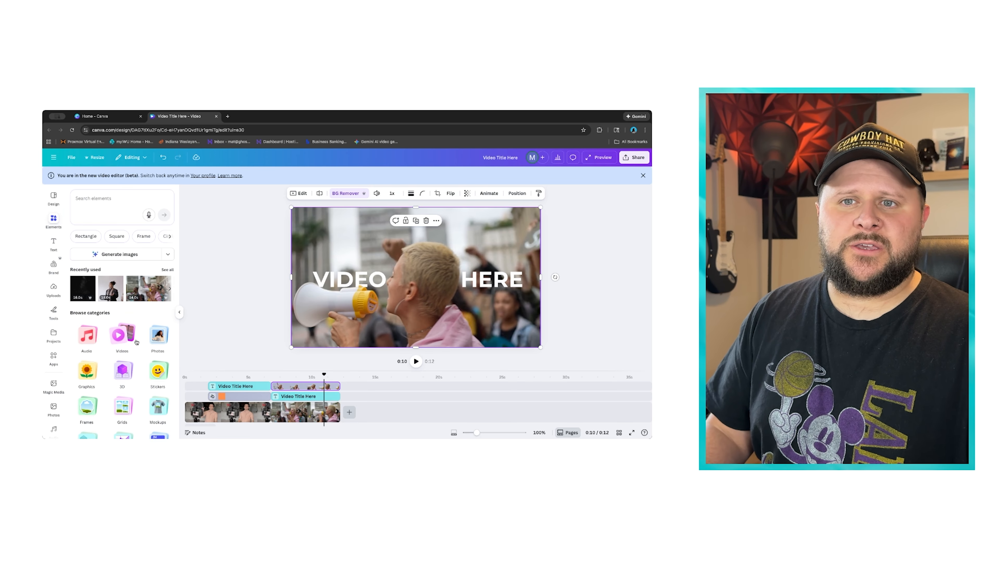
{"action": "left_click", "coordinate": [87, 370]}
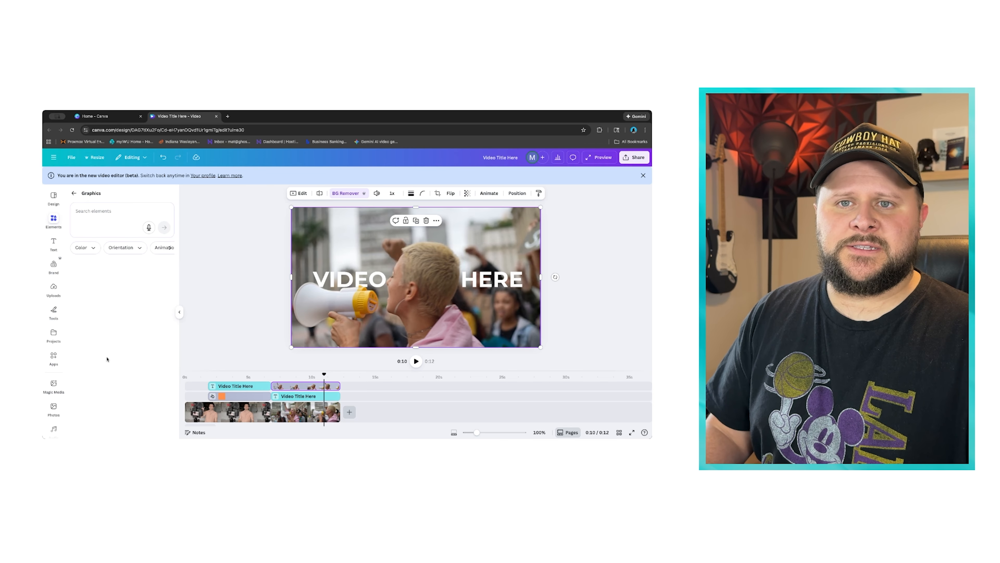
{"action": "scroll", "coordinate": [153, 373], "scroll_direction": "down", "scroll_amount": 3}
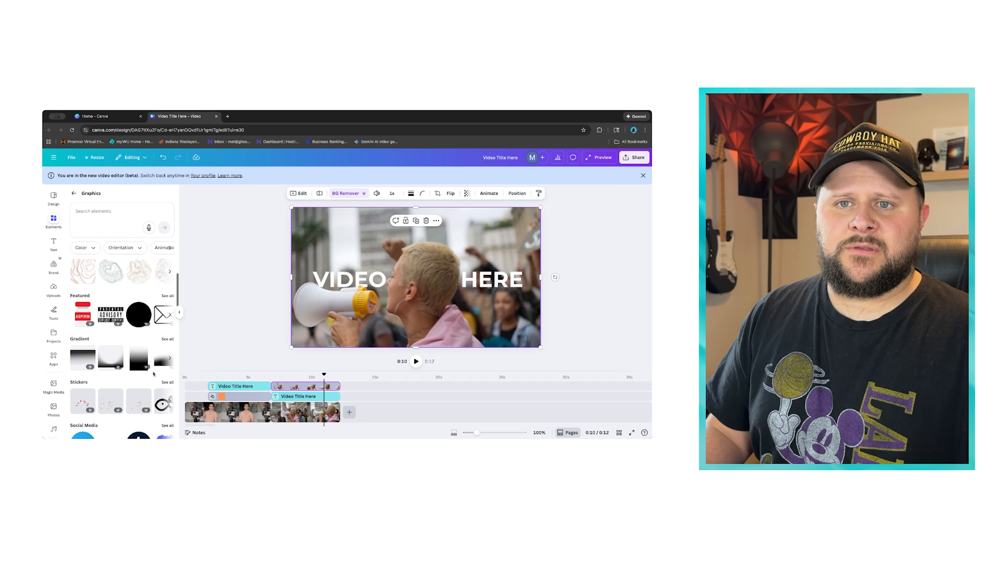
{"action": "left_click", "coordinate": [167, 334]}
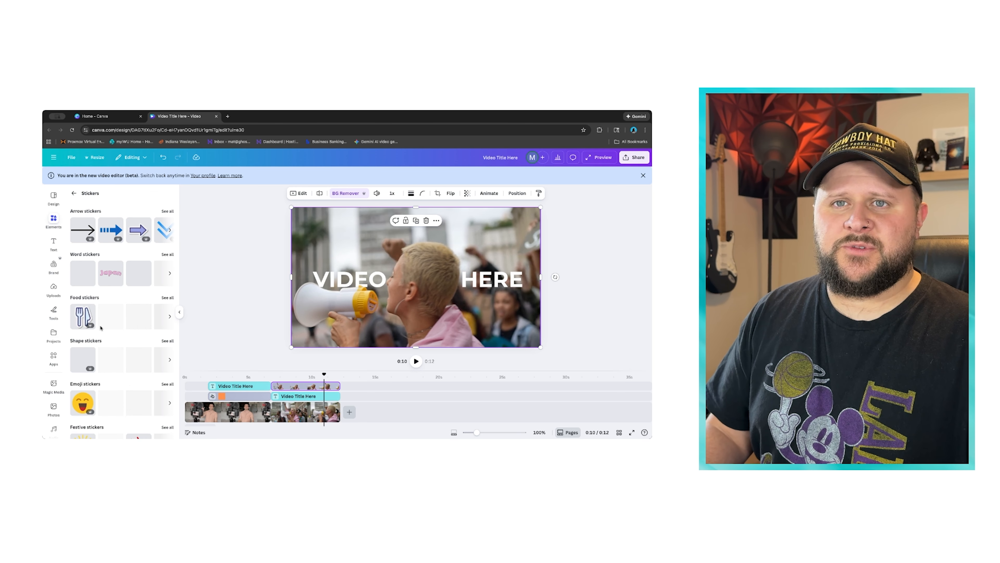
{"action": "scroll", "coordinate": [93, 230], "scroll_direction": "down", "scroll_amount": 1}
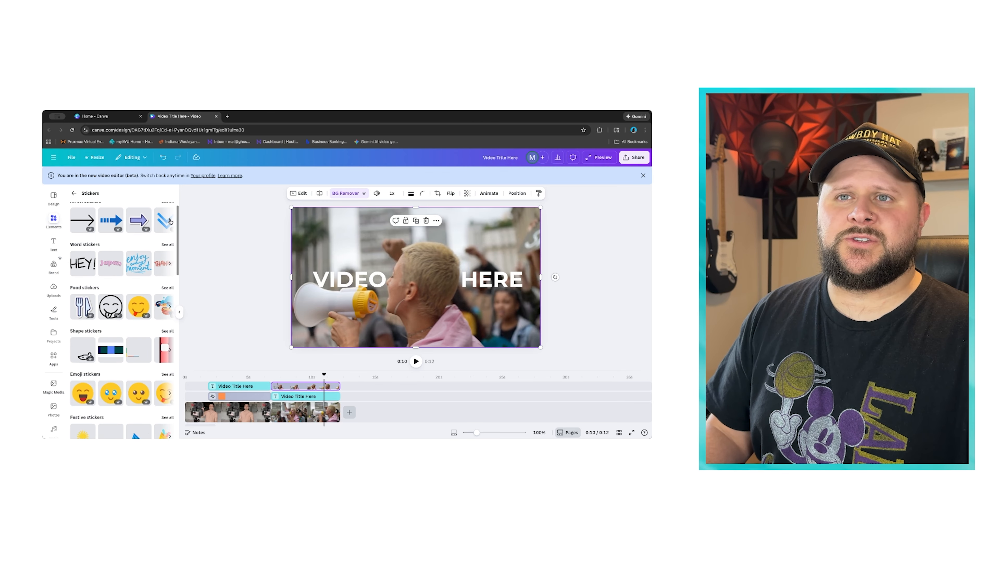
{"action": "left_click", "coordinate": [161, 224]}
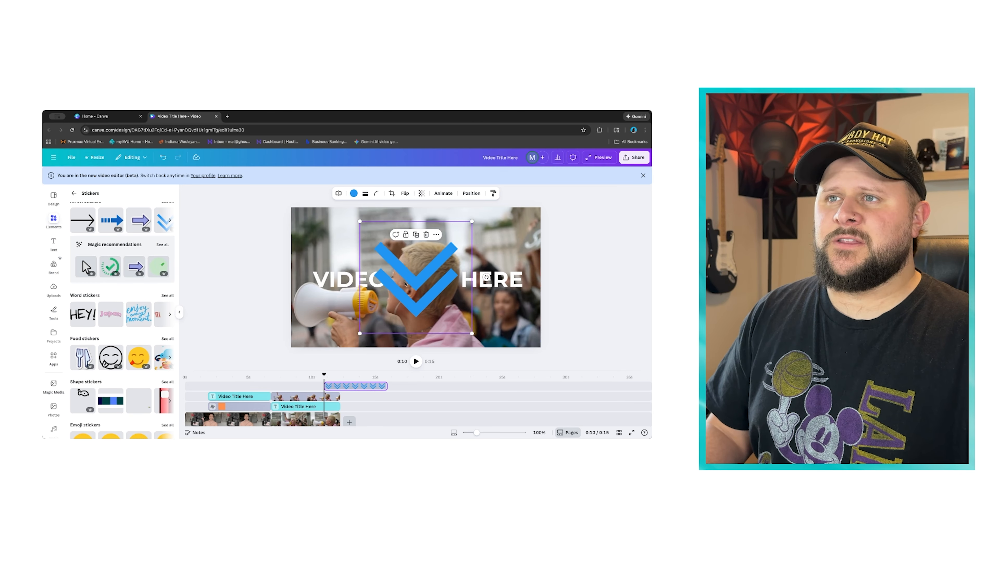
Shrink the chevron sticker, move it to the upper left of the frame and match its timing to the second clip.
{"action": "left_click_drag", "start_coordinate": [362, 277], "coordinate": [315, 238]}
{"action": "left_click_drag", "start_coordinate": [309, 194], "coordinate": [357, 243]}
{"action": "left_click_drag", "start_coordinate": [389, 274], "coordinate": [347, 238]}
{"action": "left_click_drag", "start_coordinate": [331, 384], "coordinate": [300, 388]}
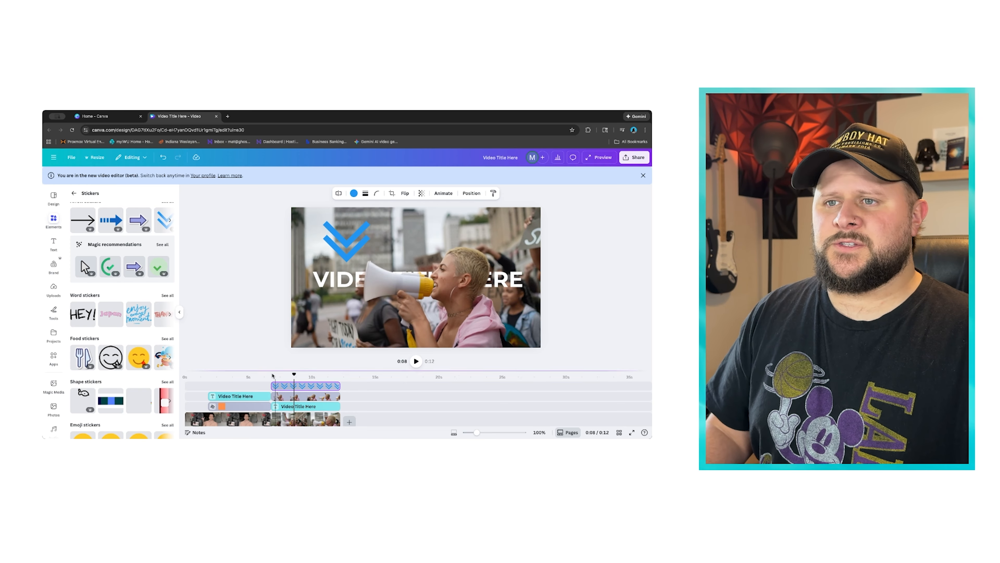
Duplicate the chevron sticker twice and stack both copies over the second clip's time span.
{"action": "left_click_drag", "start_coordinate": [299, 386], "coordinate": [294, 386]}
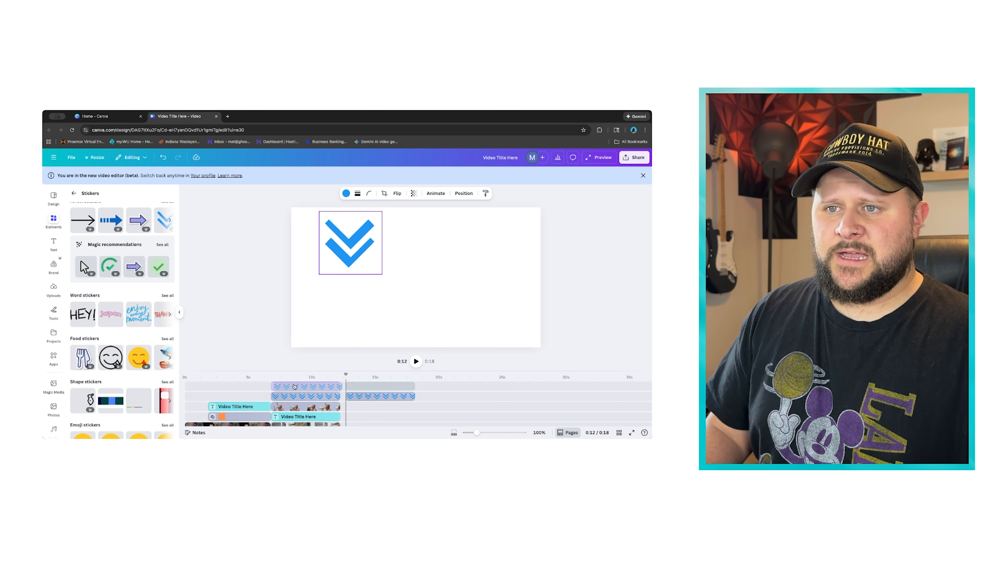
{"action": "left_click_drag", "start_coordinate": [380, 396], "coordinate": [305, 384]}
{"action": "scroll", "coordinate": [319, 397], "scroll_direction": "down", "scroll_amount": 3}
{"action": "scroll", "coordinate": [313, 392], "scroll_direction": "up", "scroll_amount": 2}
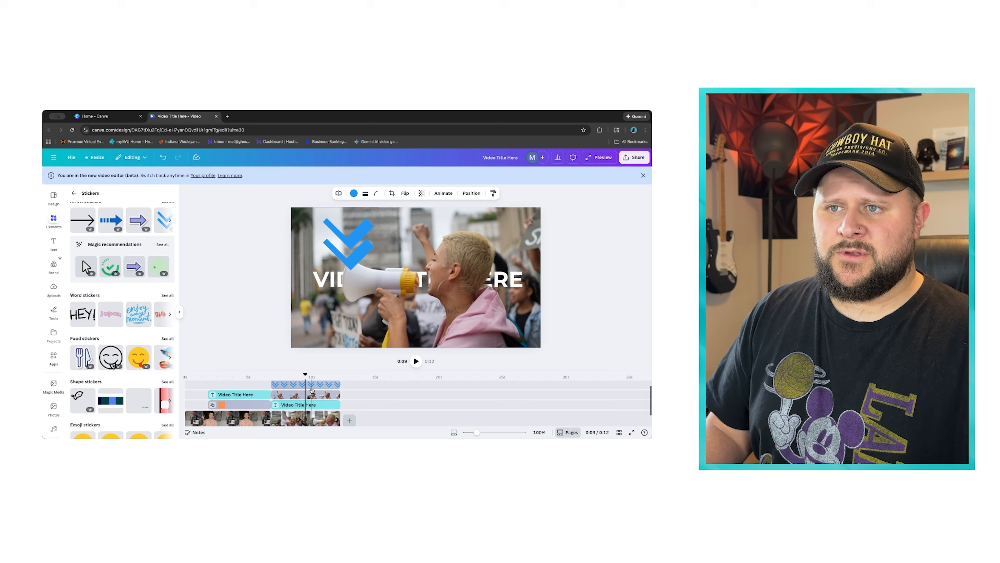
{"action": "scroll", "coordinate": [313, 391], "scroll_direction": "up", "scroll_amount": 1}
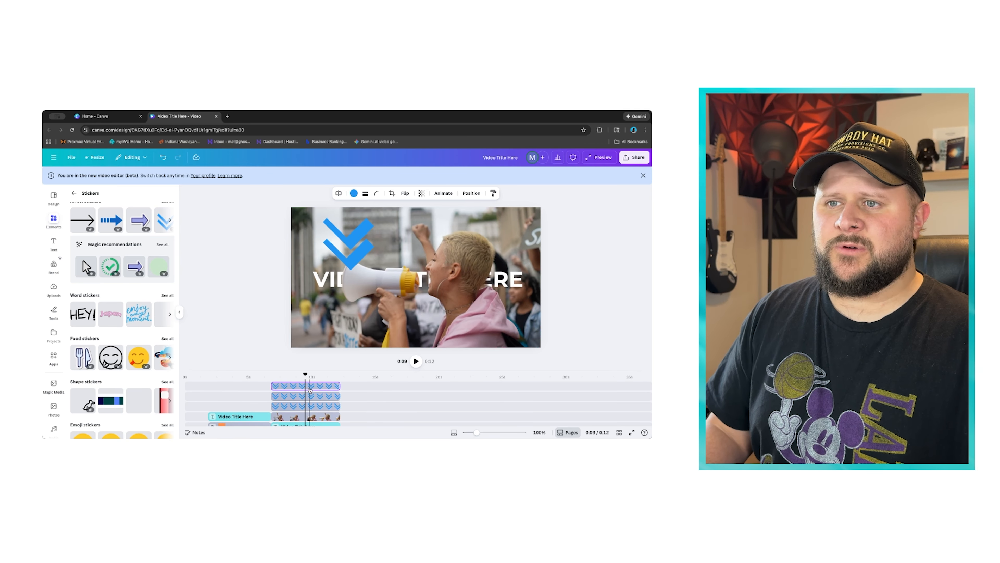
Arrange the three chevron stickers in an evenly spaced row across the upper frame and play back the result.
{"action": "mouse_move", "coordinate": [352, 245]}
{"action": "left_mouse_down"}
{"action": "mouse_move", "coordinate": [496, 246]}
{"action": "mouse_move", "coordinate": [338, 257]}
{"action": "left_mouse_up"}
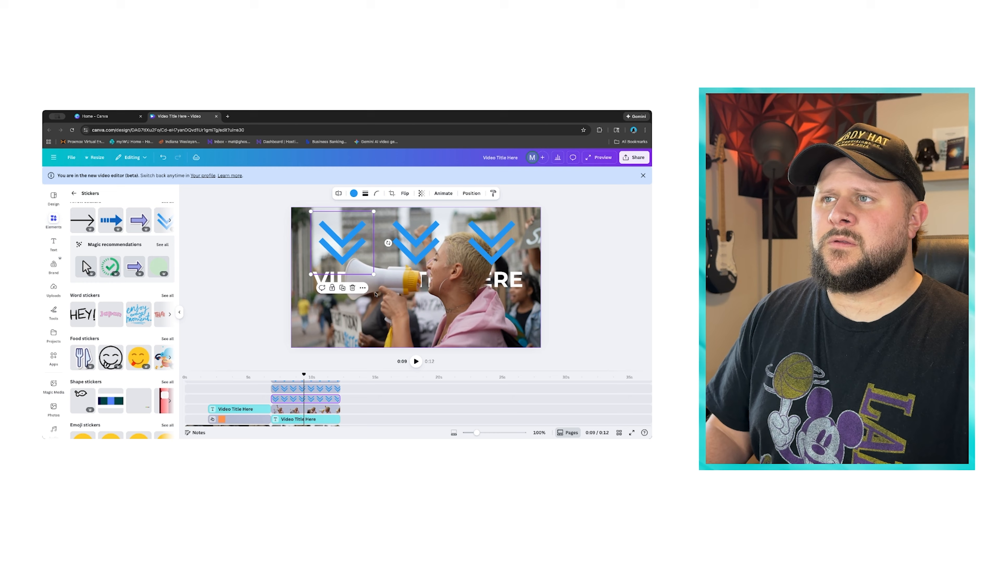
{"action": "key", "text": "space"}
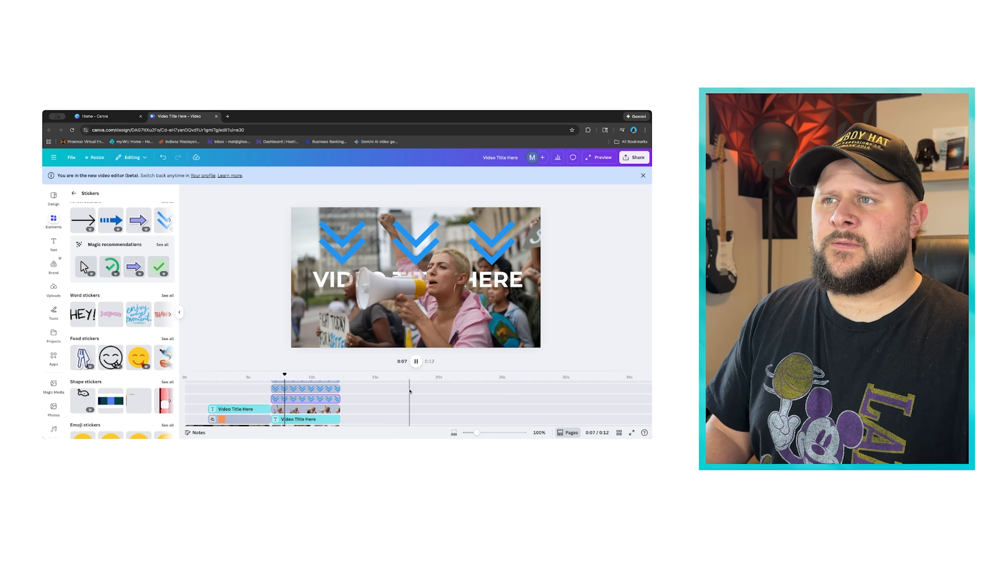
{"action": "key", "text": "space"}
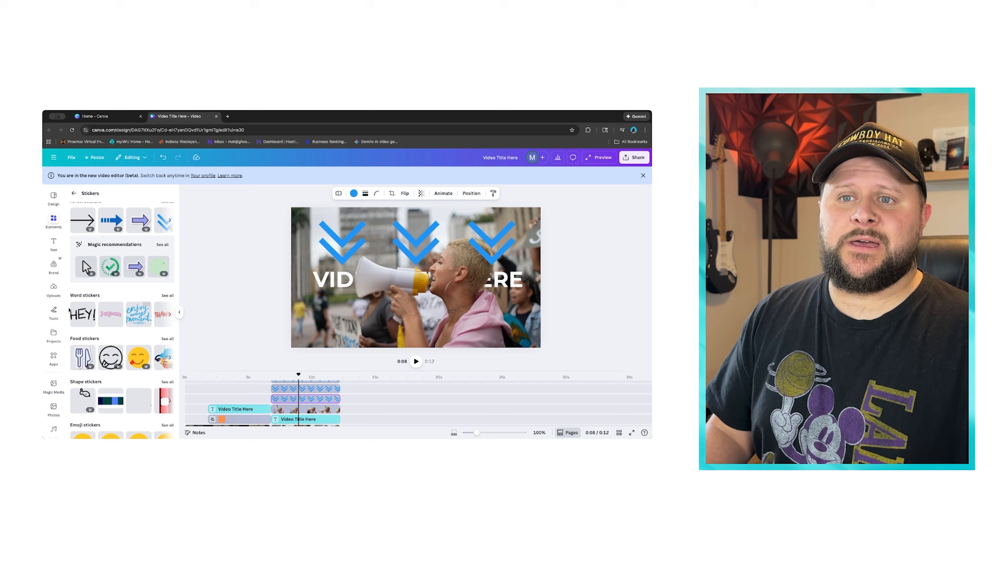
Switch to the Wesley AI brand kit and apply its colour palette to the video.
{"action": "left_click", "coordinate": [77, 197]}
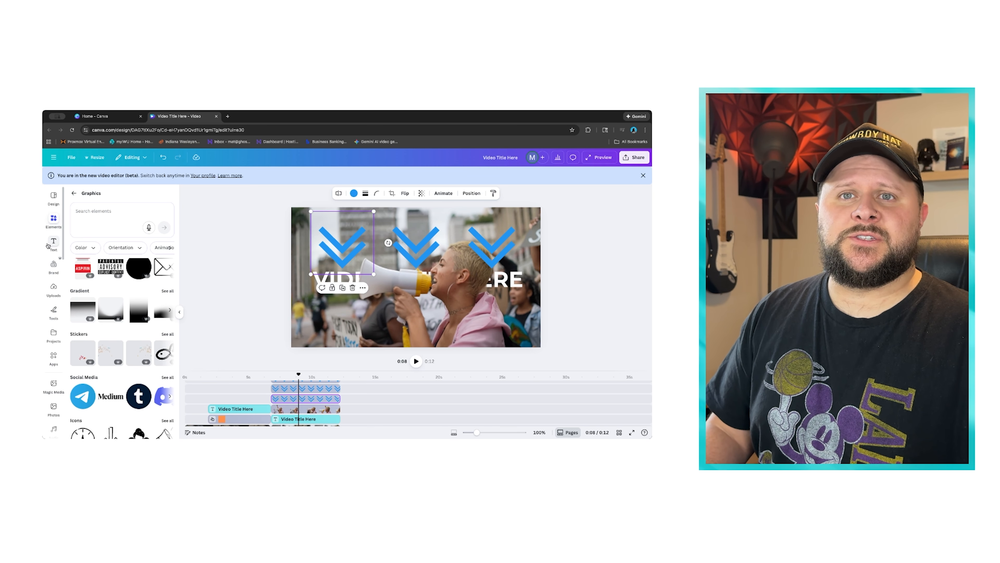
{"action": "left_click", "coordinate": [58, 271]}
{"action": "left_click", "coordinate": [91, 239]}
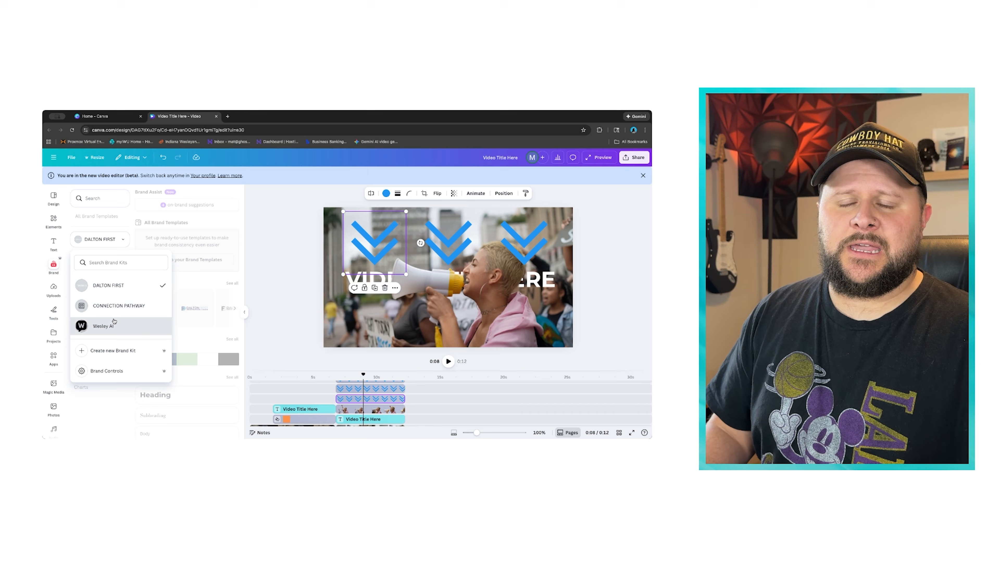
{"action": "left_click", "coordinate": [114, 322]}
{"action": "left_click", "coordinate": [216, 360]}
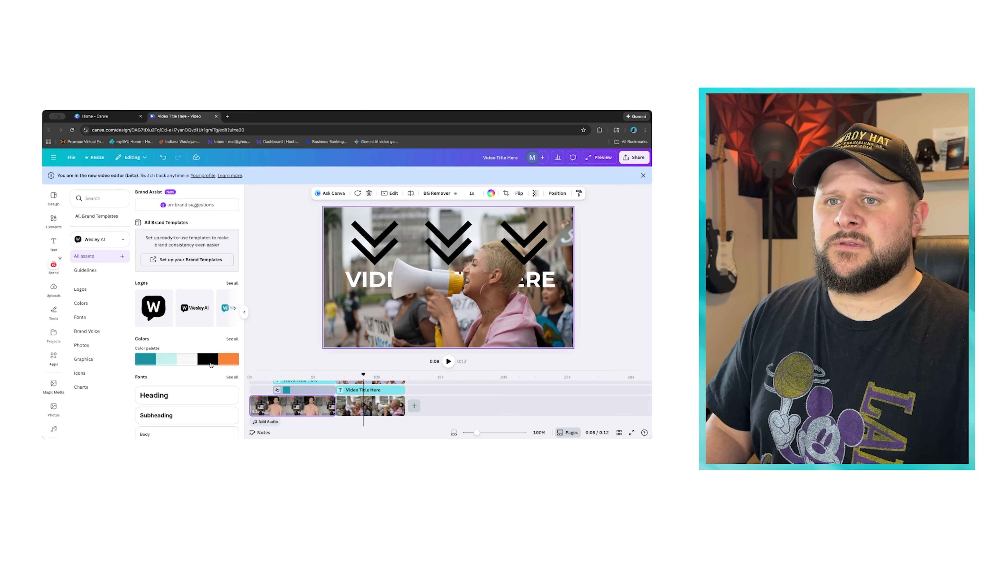
Shuffle the brand palette until the first clip's overlay is black and the chevrons are orange, checking both clips.
{"action": "left_click", "coordinate": [312, 375]}
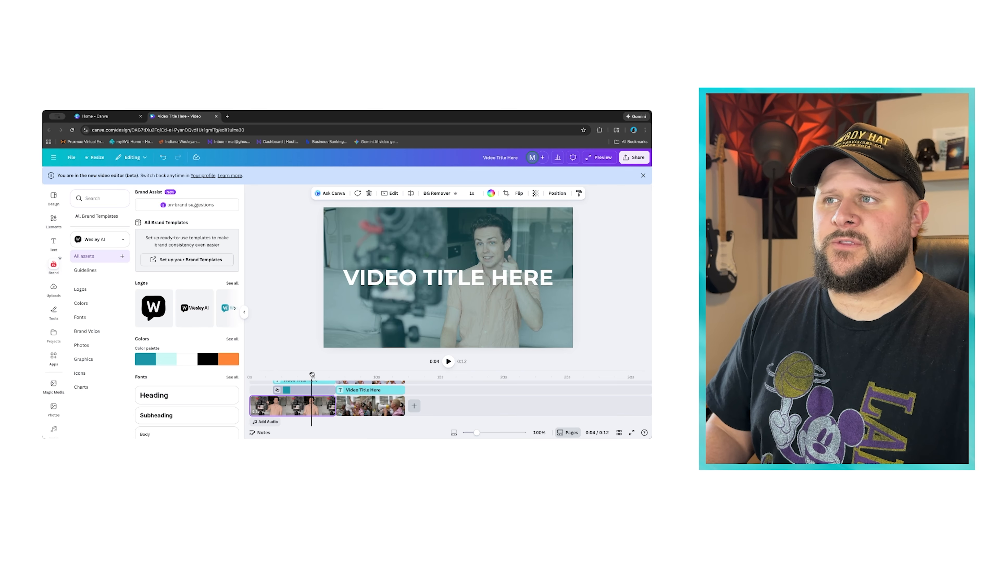
{"action": "left_click", "coordinate": [189, 358]}
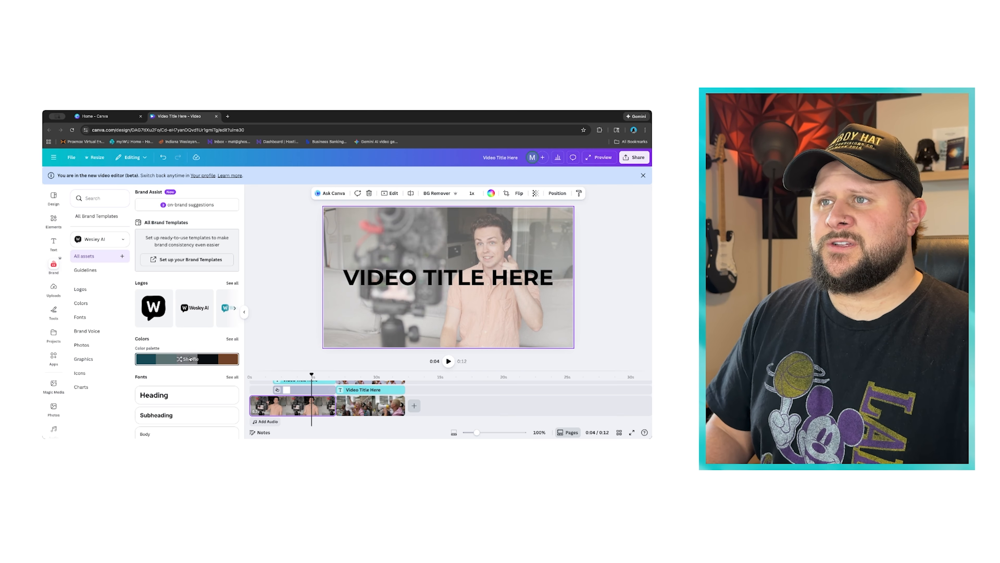
{"action": "left_click", "coordinate": [213, 361]}
{"action": "left_click", "coordinate": [212, 361]}
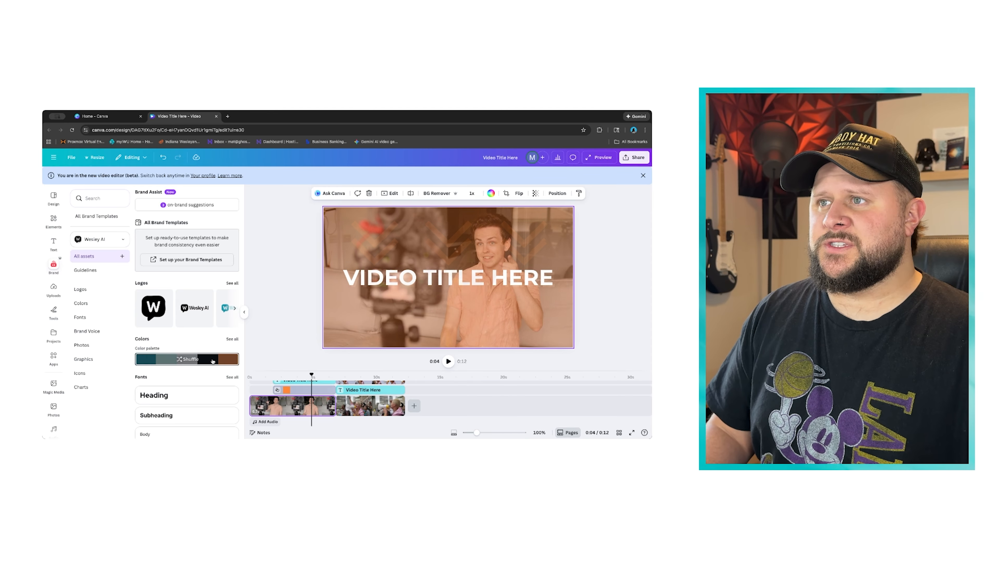
{"action": "left_click", "coordinate": [376, 376]}
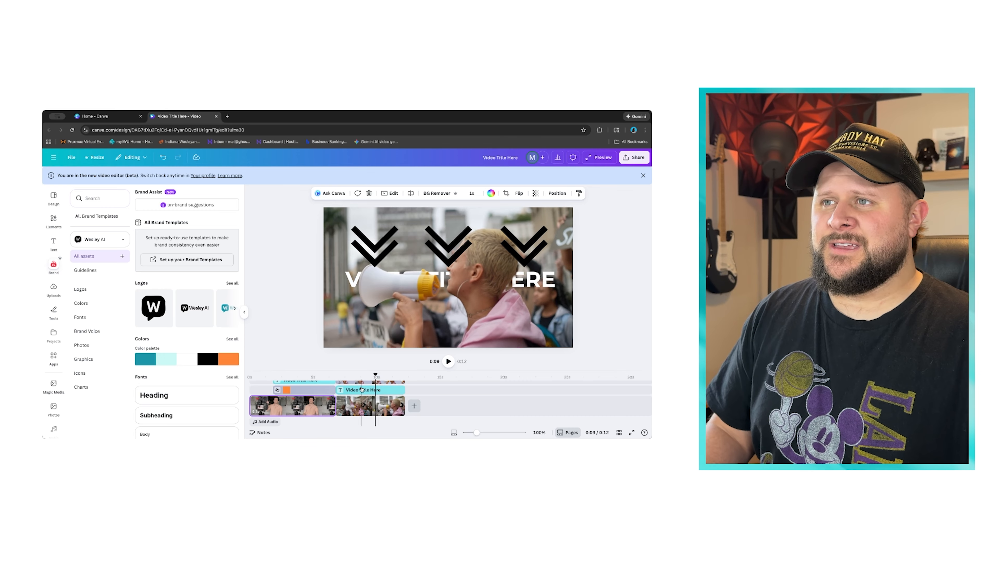
{"action": "left_click", "coordinate": [219, 364]}
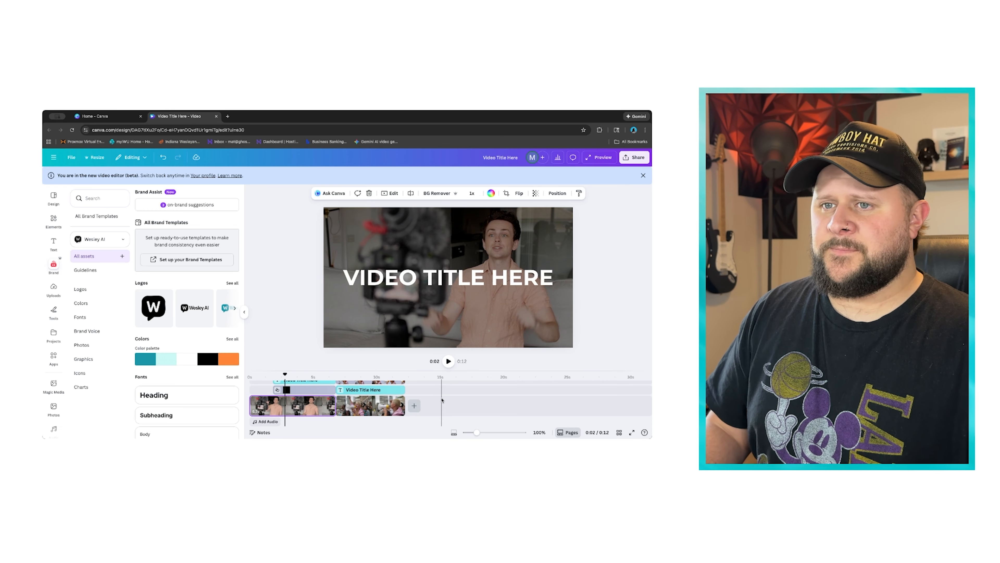
Record a short voiceover starting at the first title and play it back.
{"action": "scroll", "coordinate": [442, 399], "scroll_direction": "down", "scroll_amount": 1}
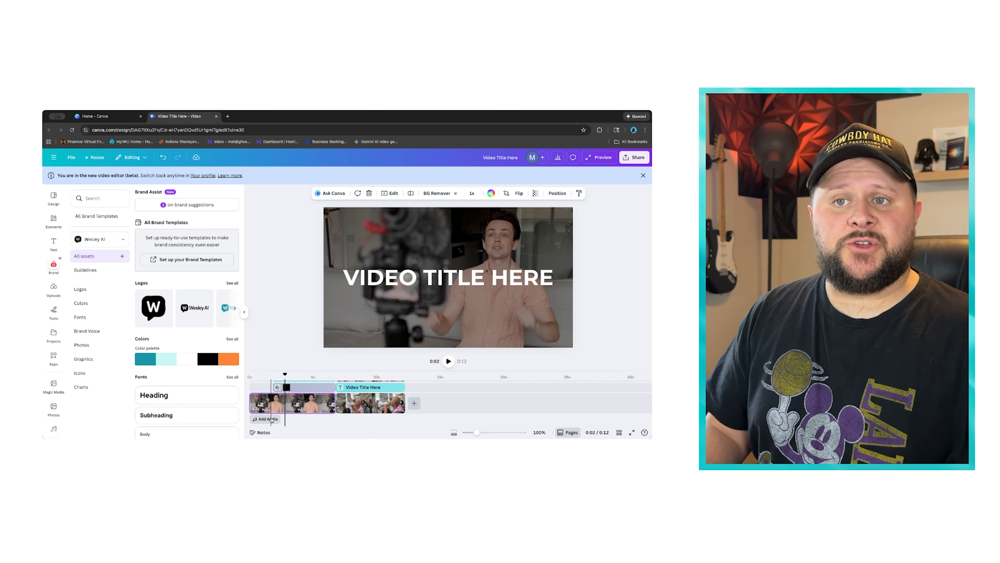
{"action": "left_click", "coordinate": [269, 419]}
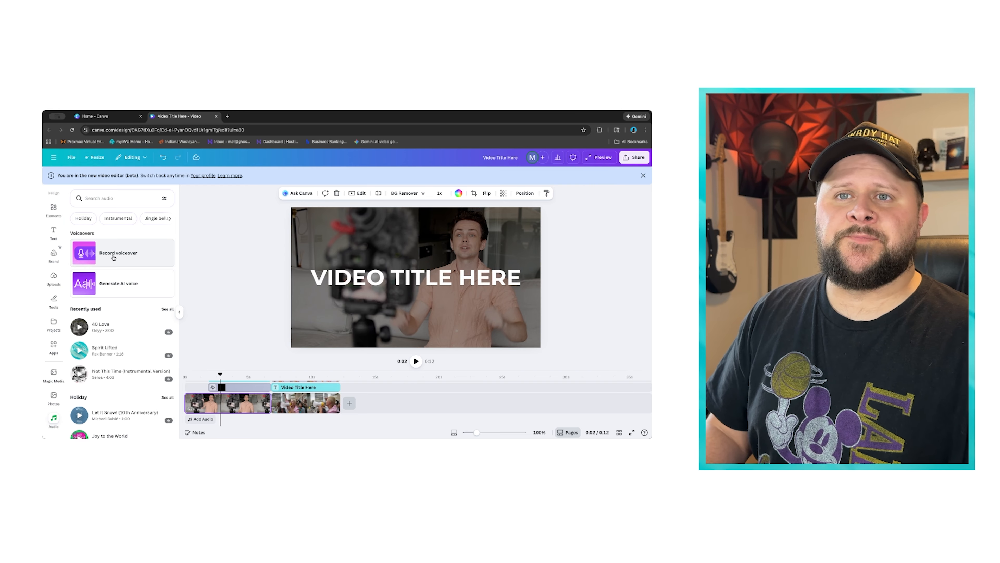
{"action": "left_click", "coordinate": [132, 256]}
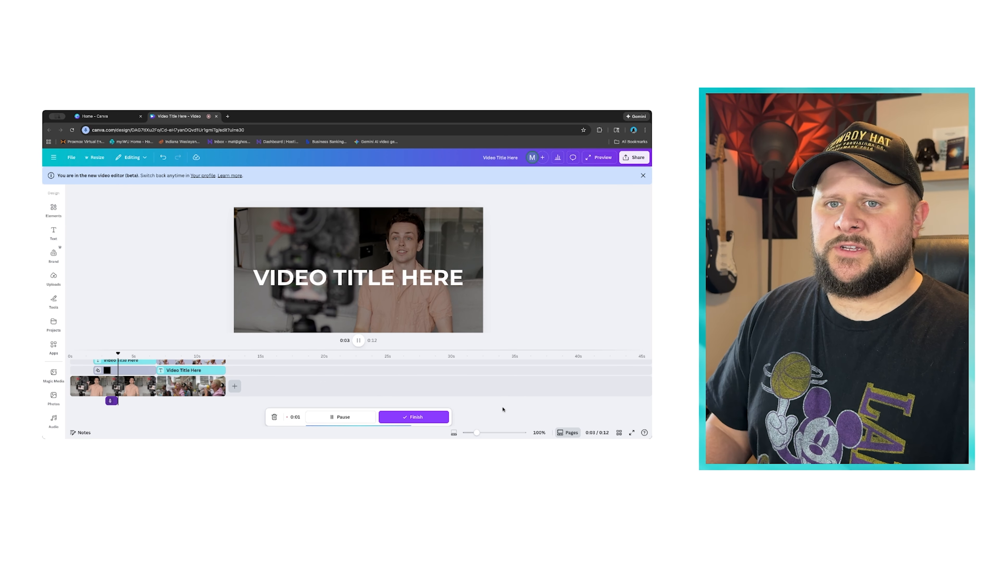
{"action": "left_click", "coordinate": [406, 421]}
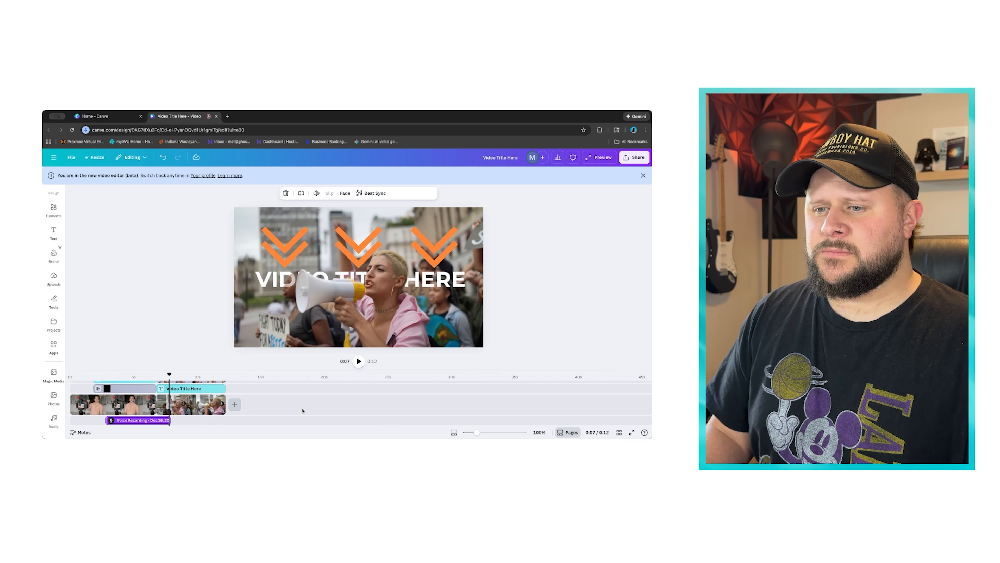
{"action": "left_click_drag", "start_coordinate": [169, 375], "coordinate": [102, 375]}
{"action": "key", "text": "space"}
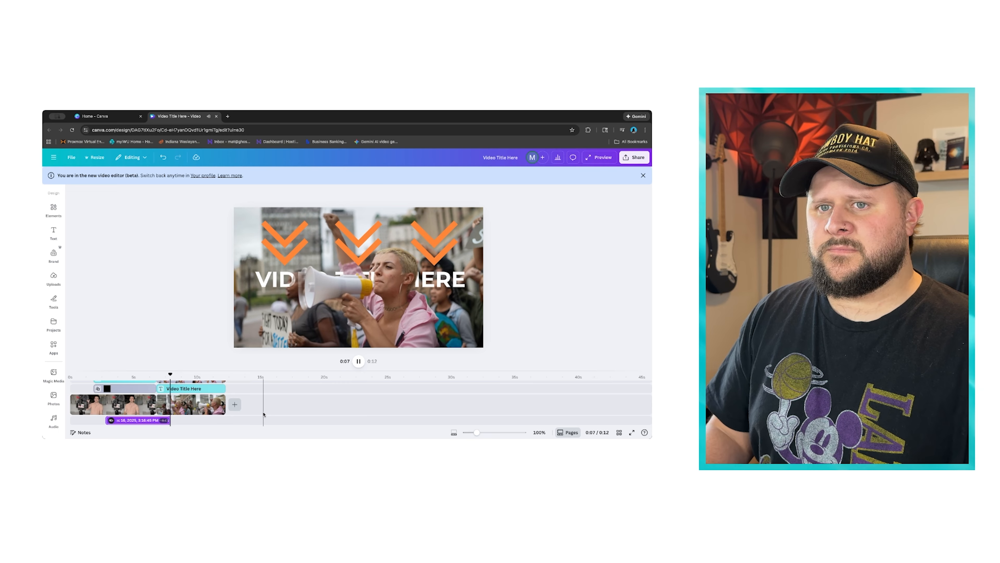
Delete the voice recording from the timeline.
{"action": "left_click", "coordinate": [149, 419]}
{"action": "left_click", "coordinate": [149, 421]}
{"action": "key", "text": "Delete"}
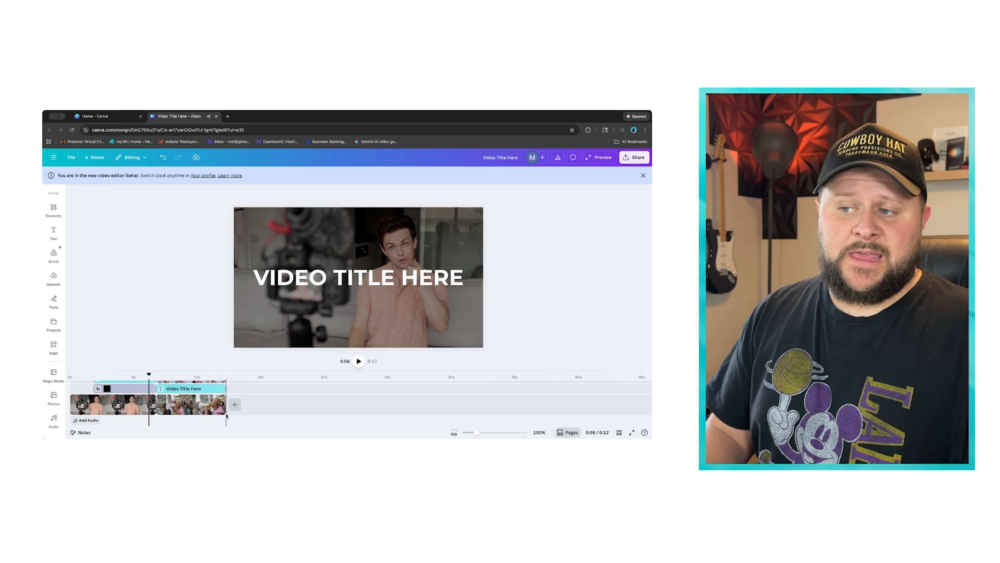
Open the AI voice generator and preview the Carol, Lisa, Ralph and Richard voices, leaving Richard selected.
{"action": "left_click", "coordinate": [100, 422]}
{"action": "left_click", "coordinate": [97, 420]}
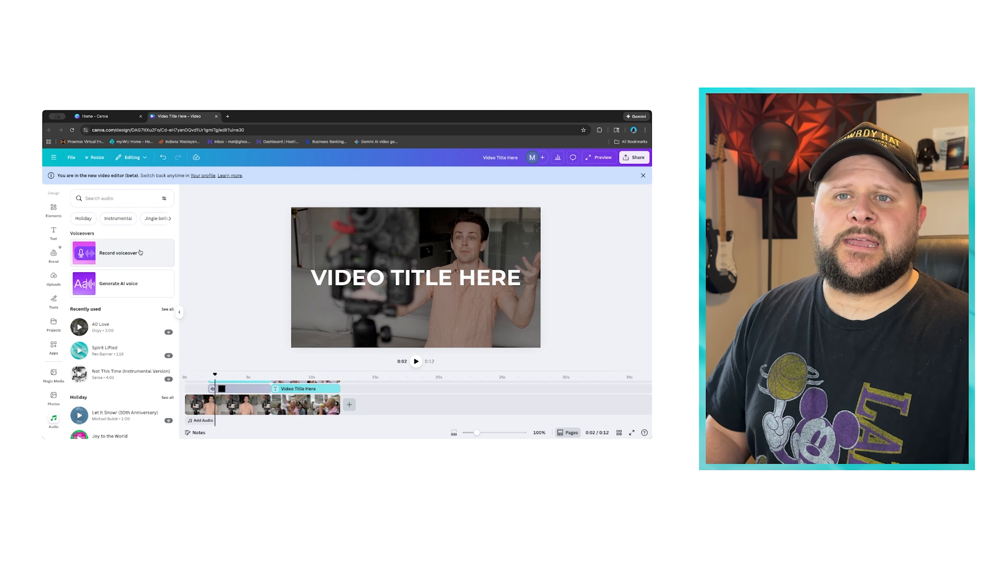
{"action": "left_click", "coordinate": [98, 284]}
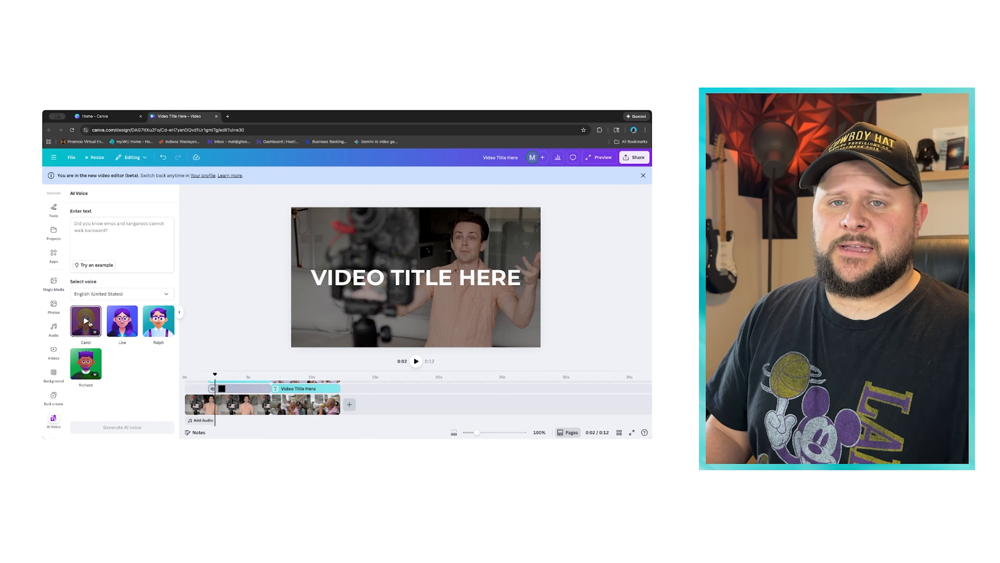
{"action": "left_click", "coordinate": [87, 322]}
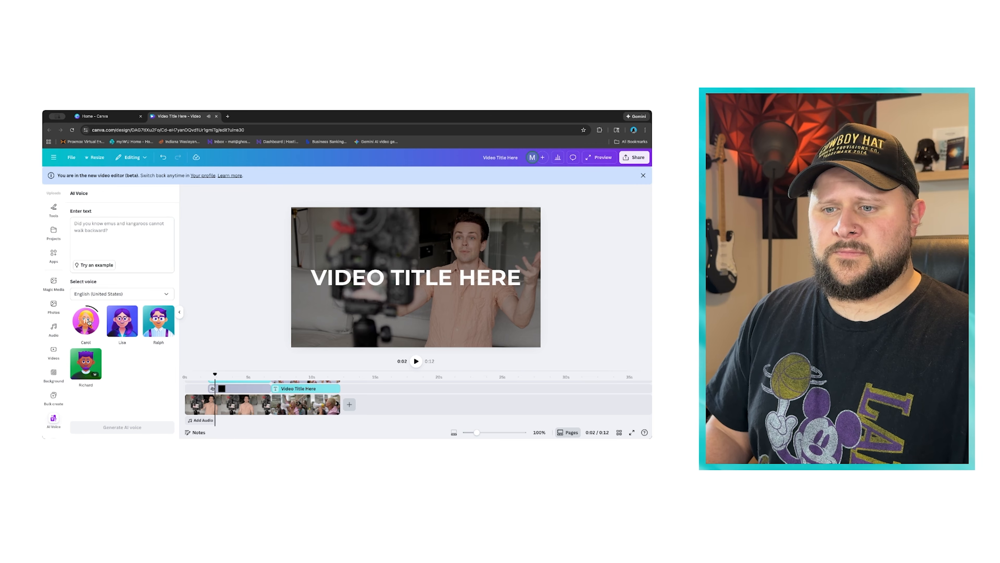
{"action": "left_click", "coordinate": [117, 322]}
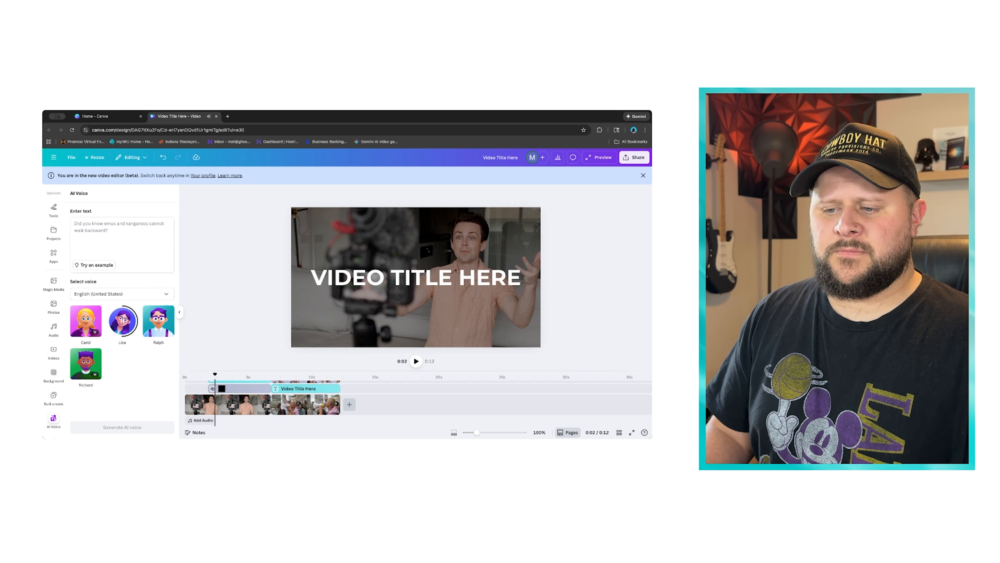
{"action": "left_click", "coordinate": [159, 321]}
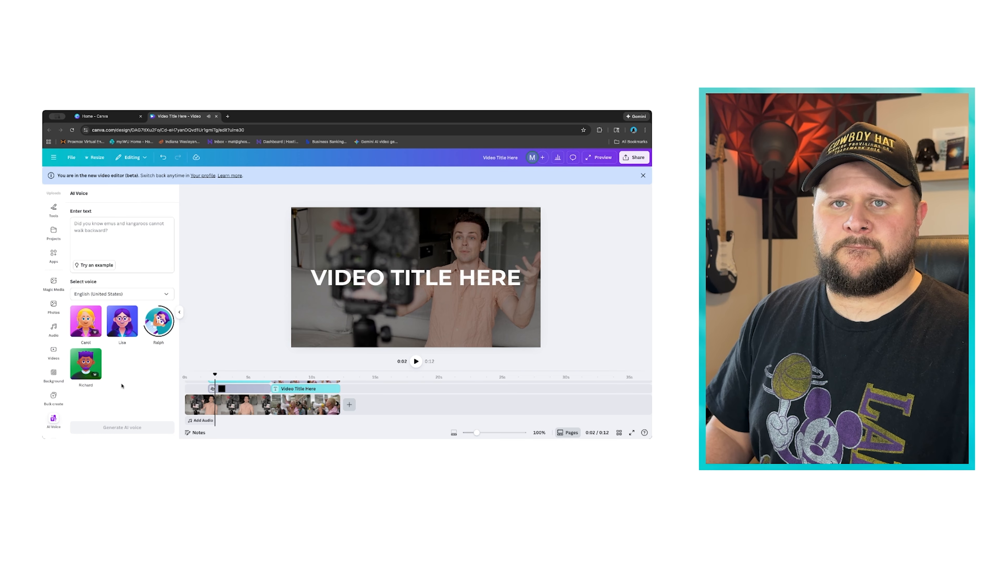
{"action": "left_click", "coordinate": [91, 364]}
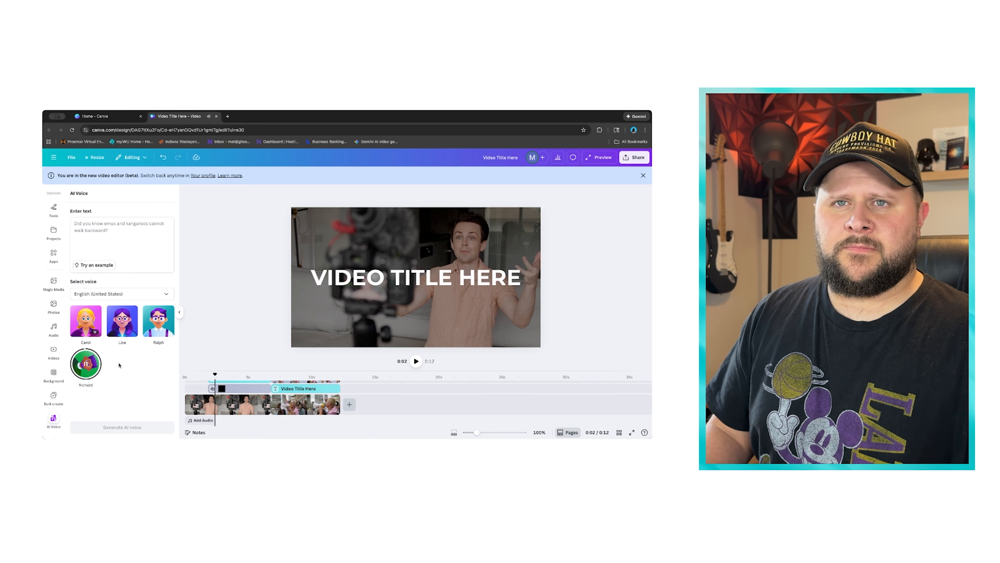
Generate an AI voice clip reading "Video Title Here" with the Richard voice, align it to the first title and play it back.
{"action": "left_click", "coordinate": [98, 235]}
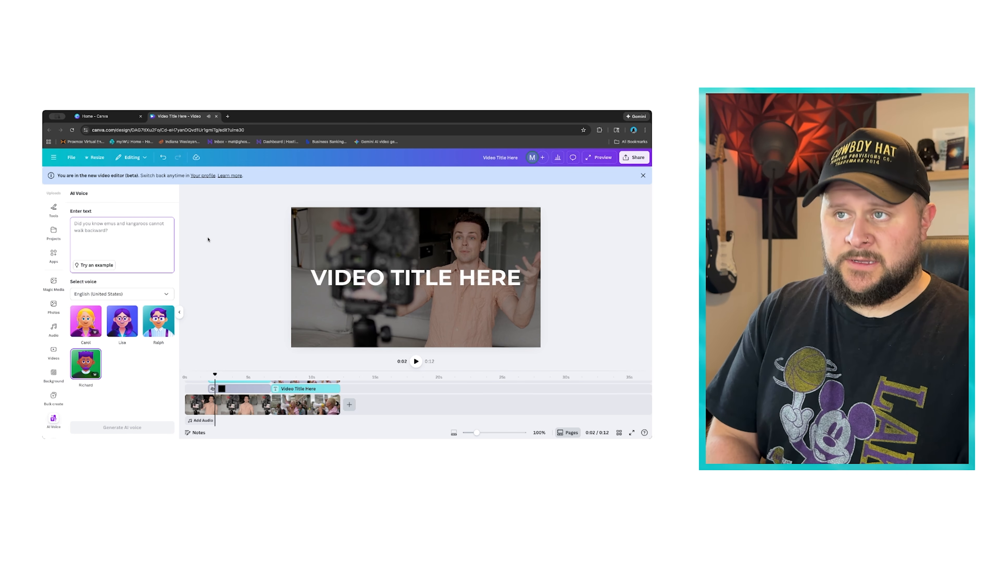
{"action": "key", "text": "ctrl+v"}
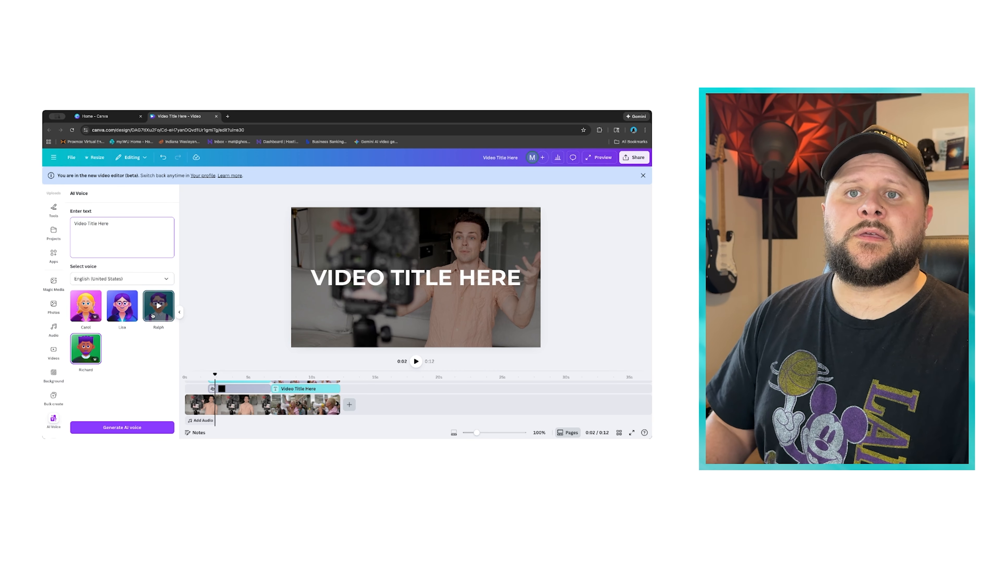
{"action": "left_click", "coordinate": [122, 427]}
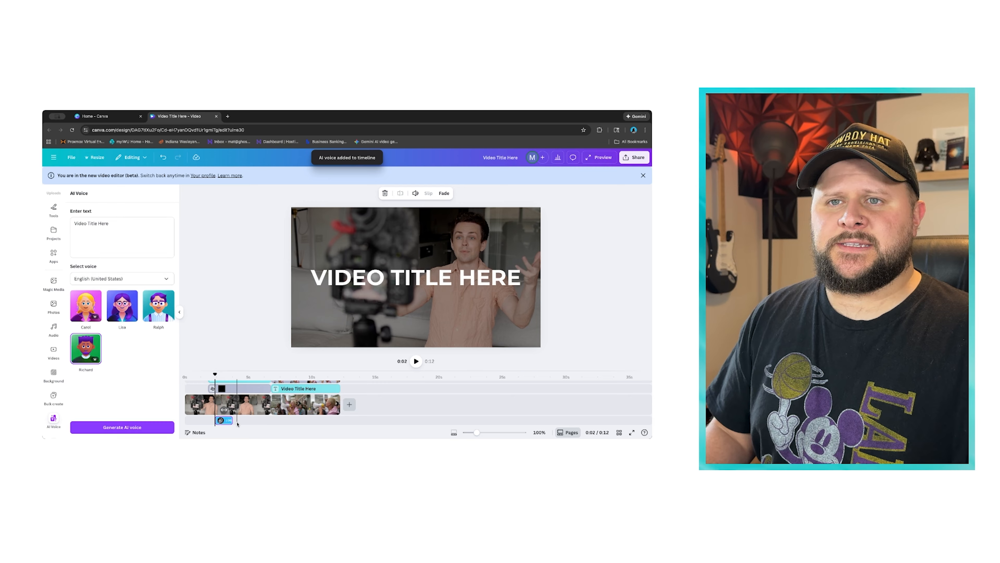
{"action": "left_click_drag", "start_coordinate": [231, 421], "coordinate": [215, 420]}
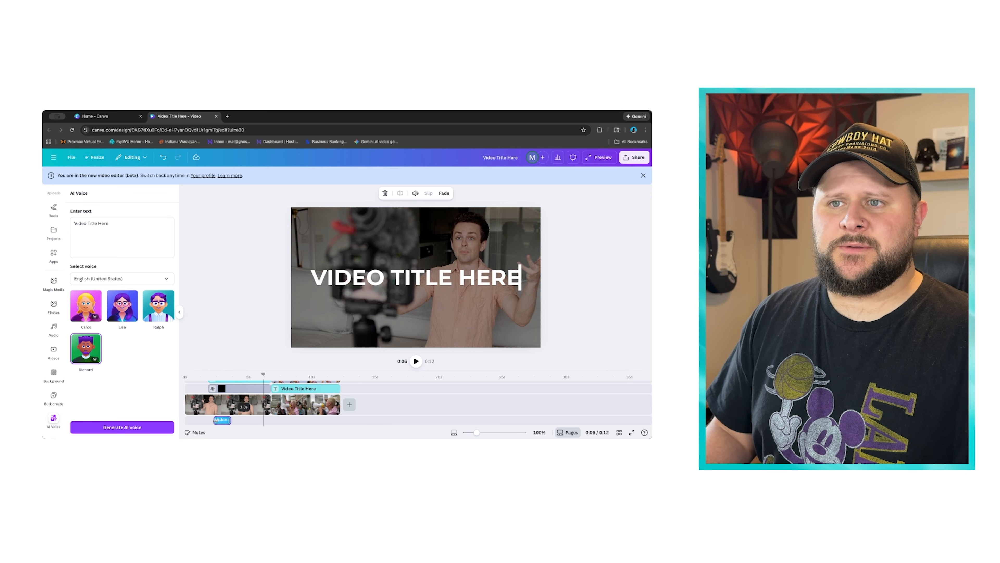
{"action": "key", "text": "space"}
Generate the same text with the Carol voice at the start of the second clip and play it back.
{"action": "left_click", "coordinate": [290, 408]}
{"action": "left_click", "coordinate": [96, 314]}
{"action": "left_click", "coordinate": [126, 426]}
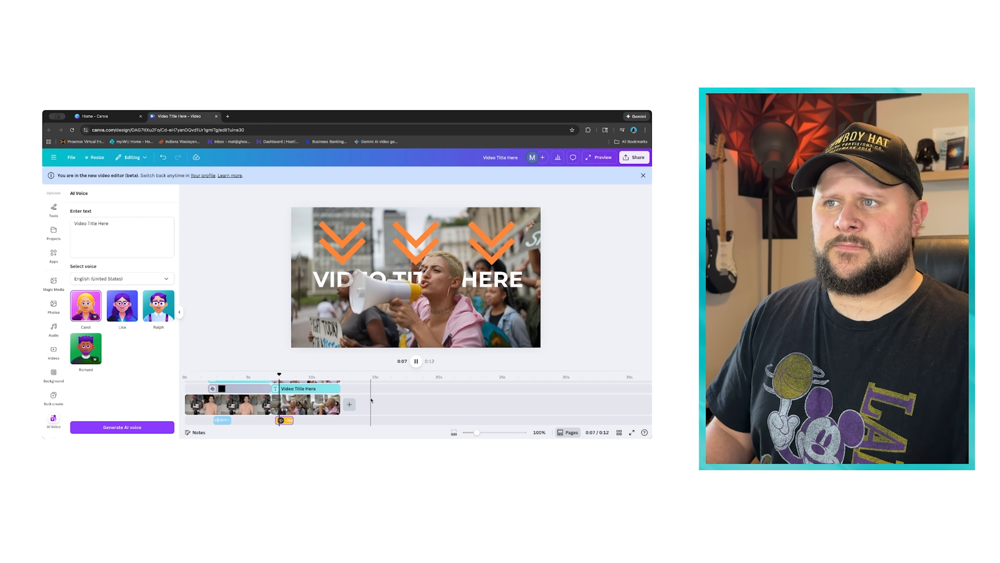
{"action": "left_click", "coordinate": [335, 401]}
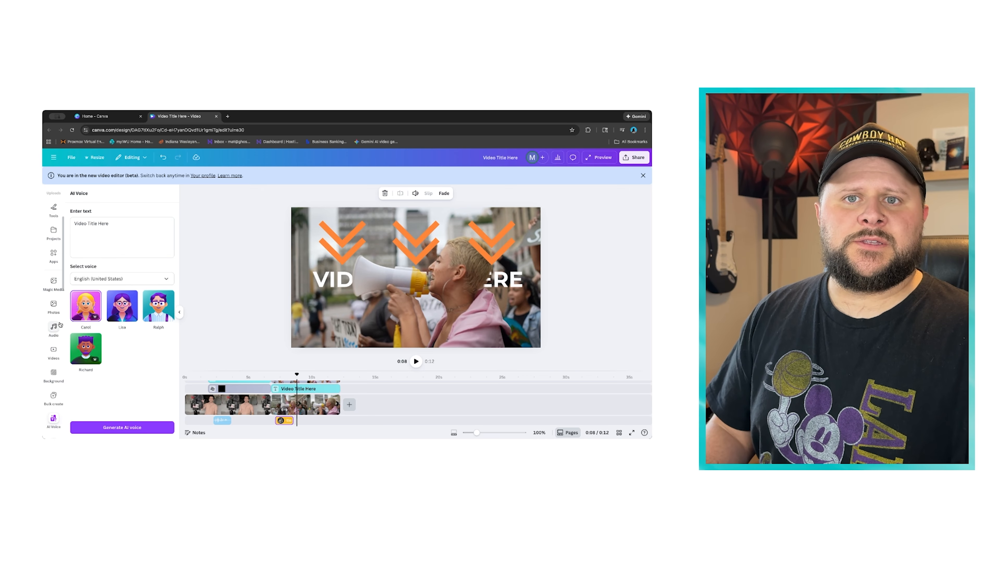
Browse the audio library and add the track 40 Love from the YouTube category at the start of the timeline.
{"action": "left_click", "coordinate": [53, 327]}
{"action": "scroll", "coordinate": [126, 367], "scroll_direction": "down", "scroll_amount": 4}
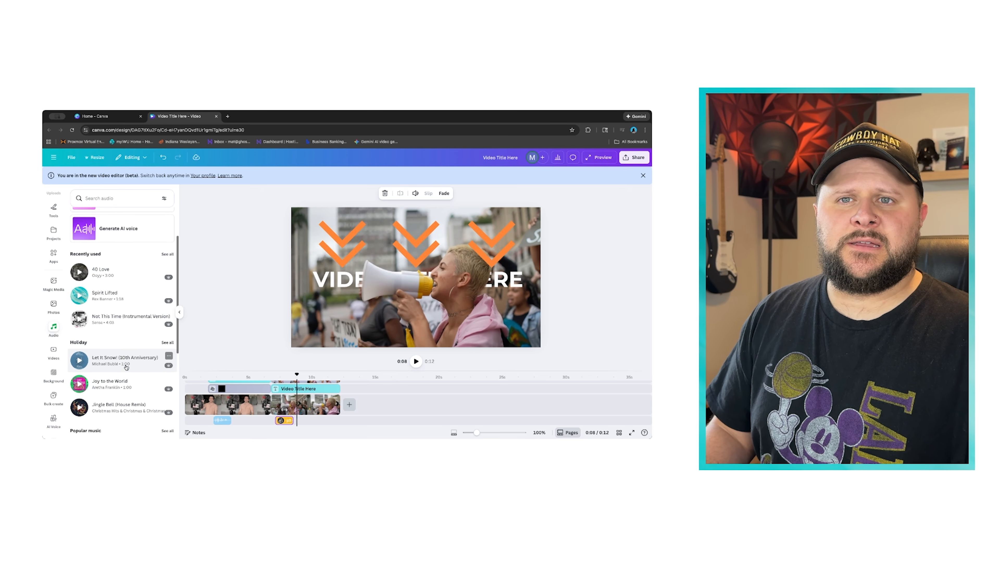
{"action": "scroll", "coordinate": [126, 368], "scroll_direction": "down", "scroll_amount": 4}
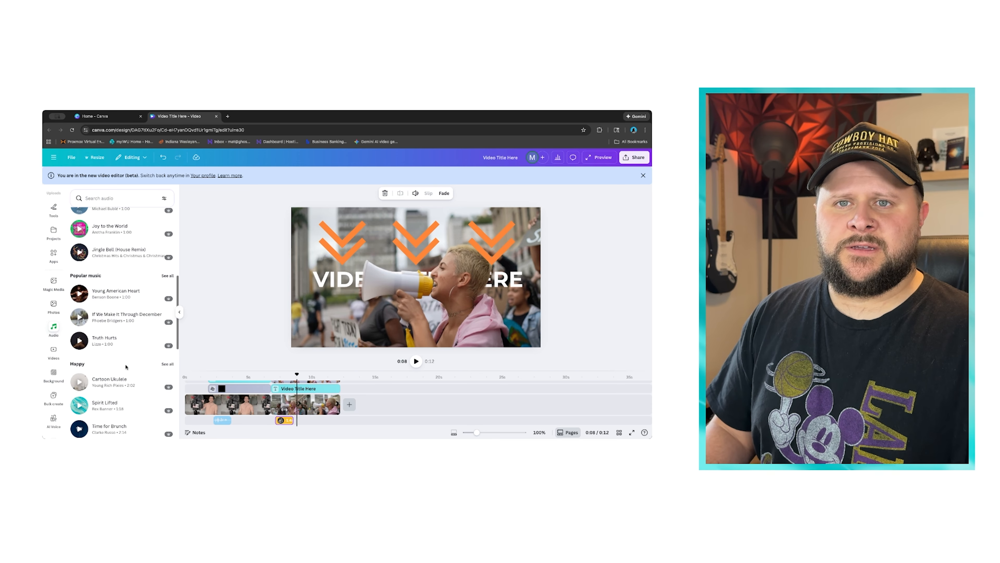
{"action": "scroll", "coordinate": [126, 367], "scroll_direction": "down", "scroll_amount": 8}
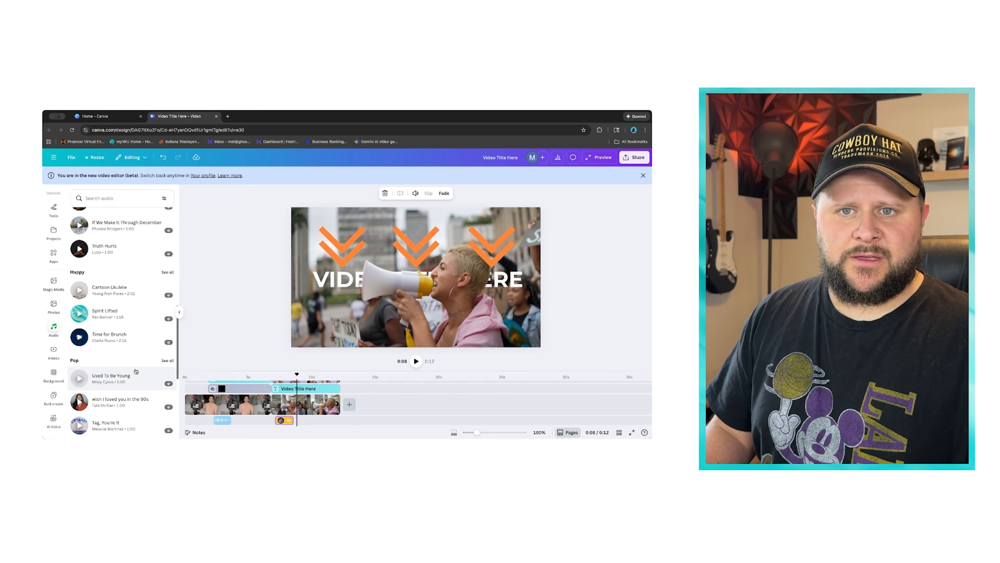
{"action": "scroll", "coordinate": [135, 371], "scroll_direction": "down", "scroll_amount": 4}
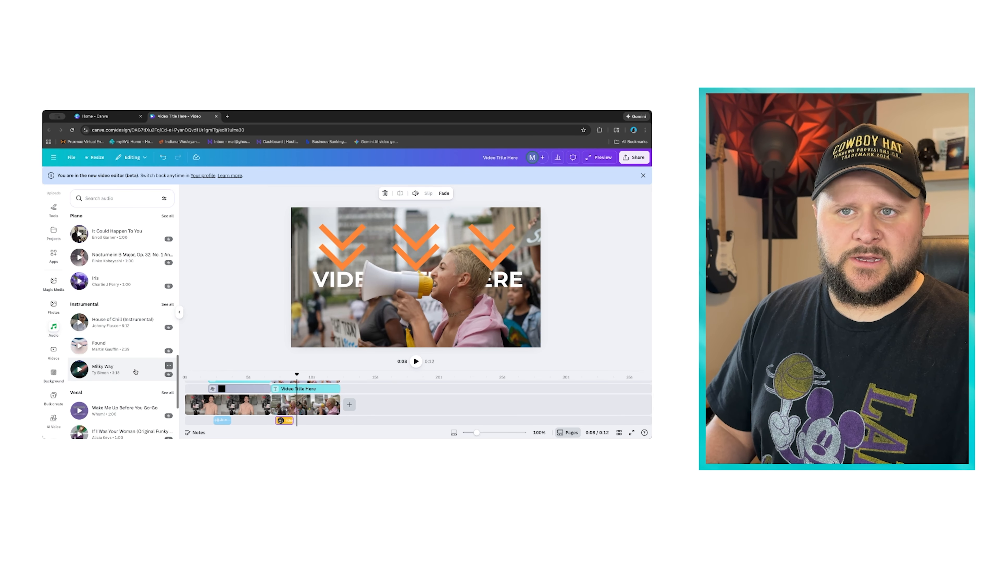
{"action": "scroll", "coordinate": [136, 371], "scroll_direction": "down", "scroll_amount": 15}
{"action": "scroll", "coordinate": [135, 371], "scroll_direction": "down", "scroll_amount": 15}
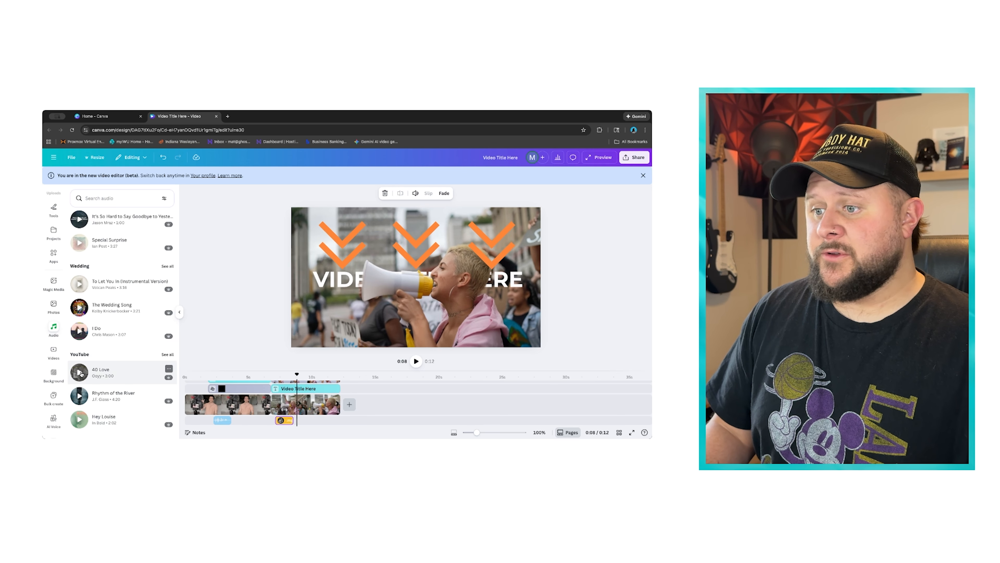
{"action": "left_click_drag", "start_coordinate": [81, 373], "coordinate": [184, 423]}
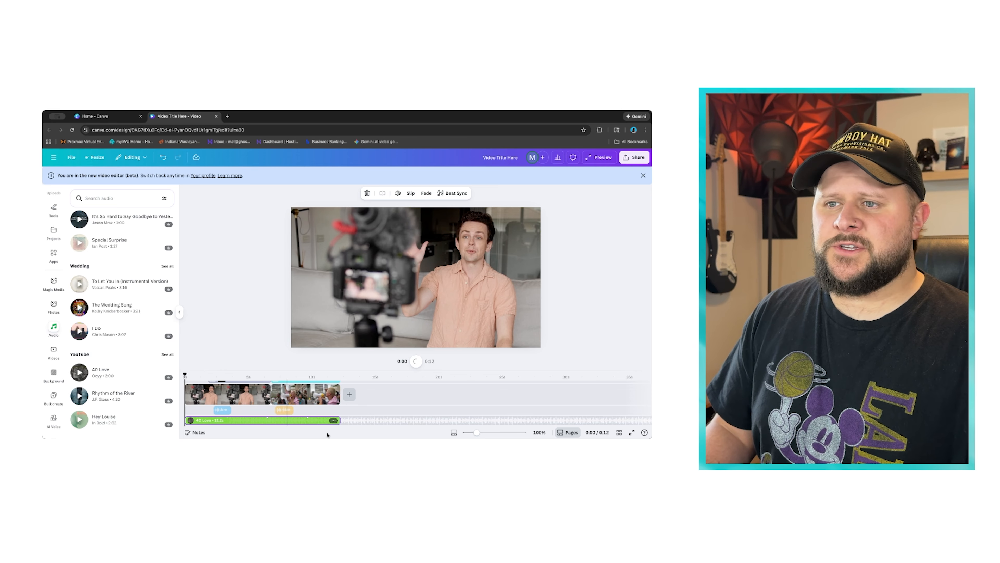
Lower the 40 Love track's volume to 2 and play the video from the beginning.
{"action": "double_click", "coordinate": [281, 422]}
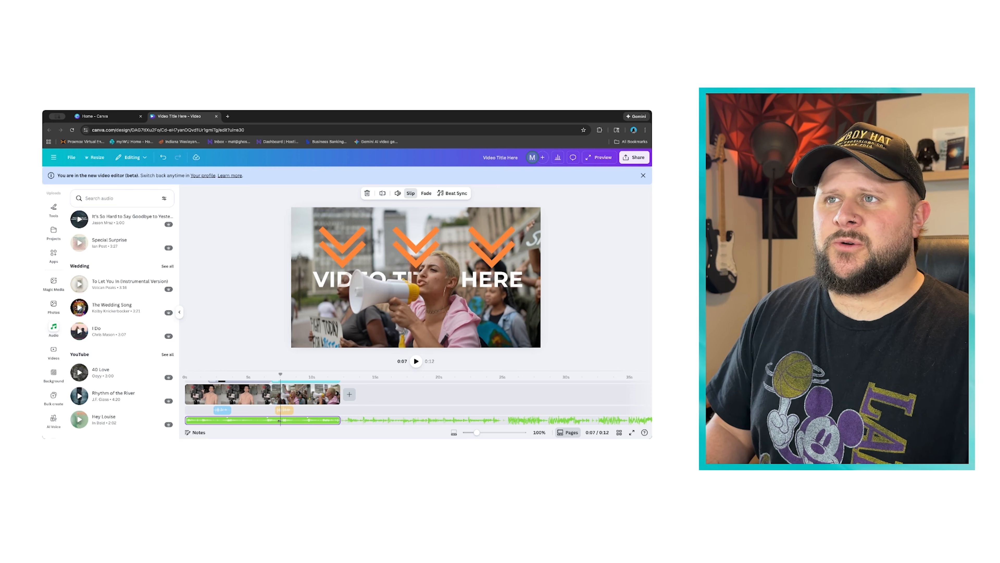
{"action": "left_click", "coordinate": [398, 193]}
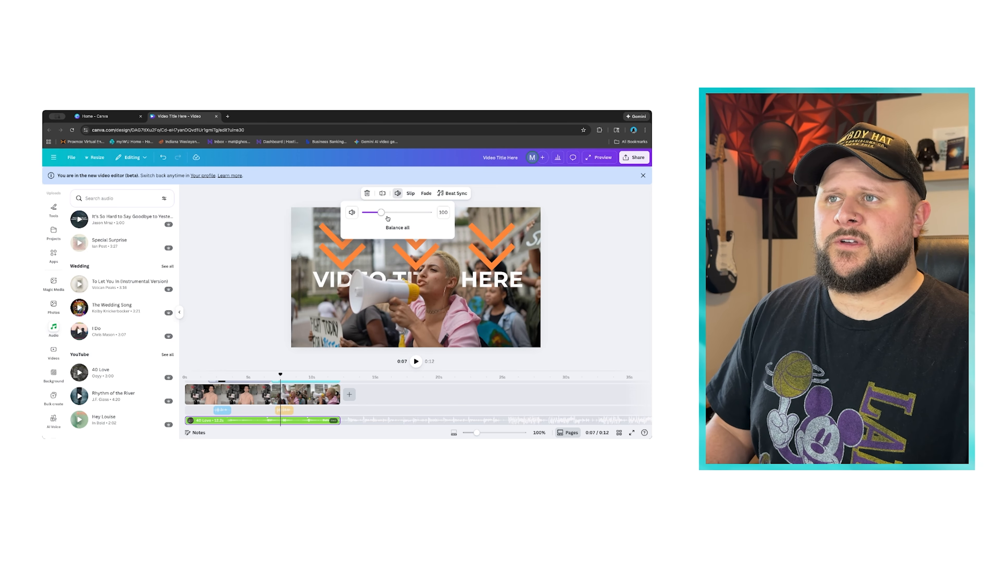
{"action": "left_click_drag", "start_coordinate": [381, 212], "coordinate": [365, 212]}
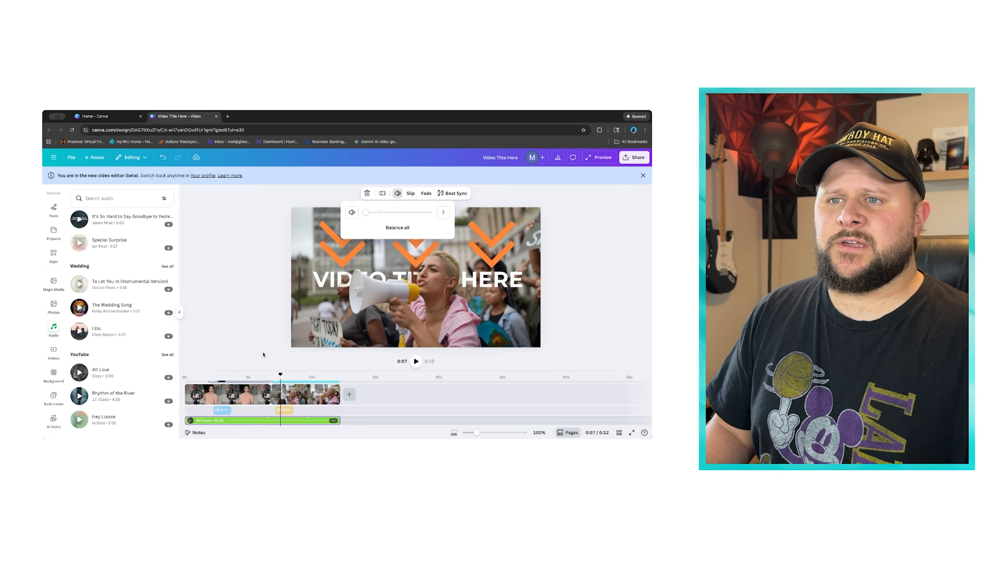
{"action": "left_click_drag", "start_coordinate": [280, 374], "coordinate": [185, 375]}
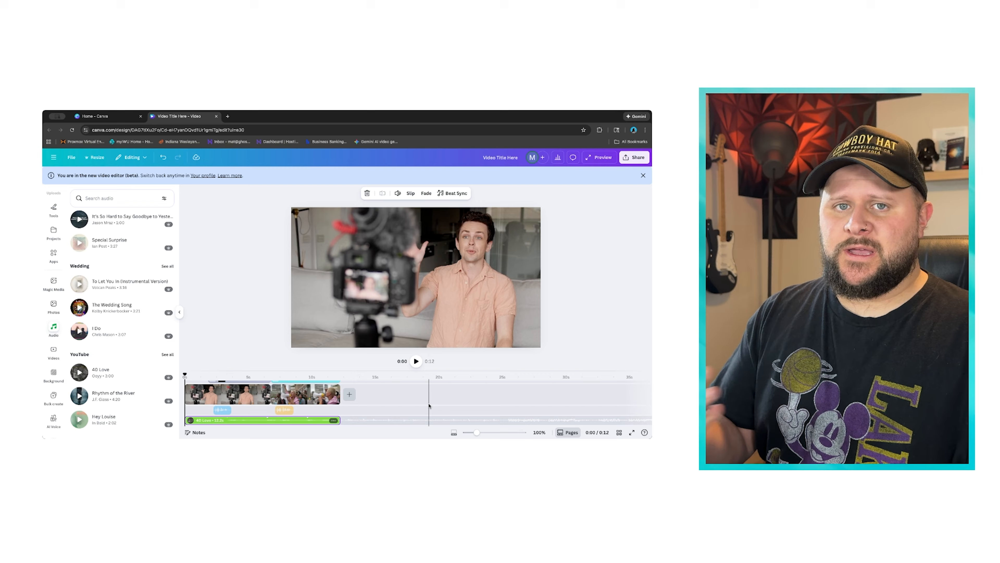
{"action": "key", "text": "space"}
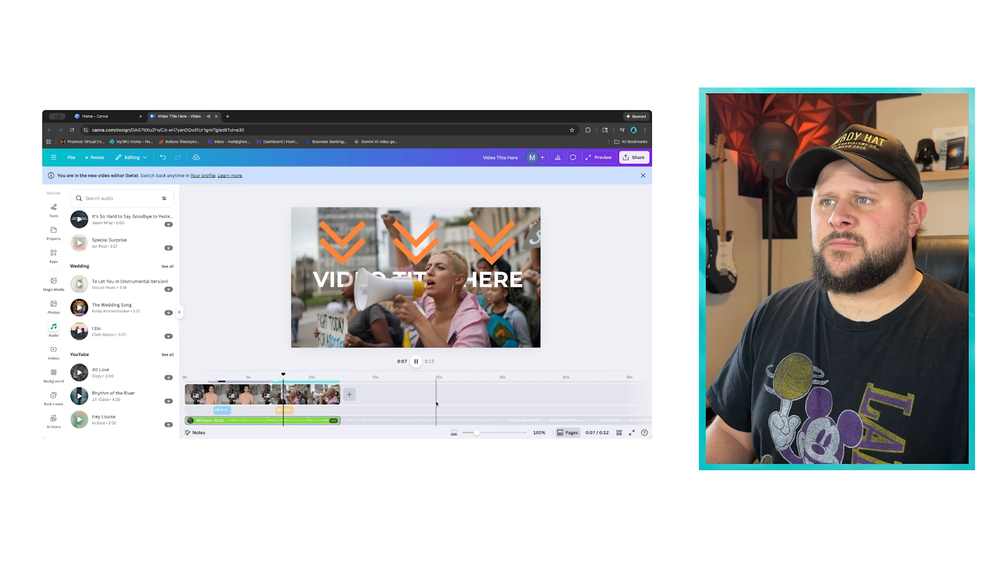
Open the download settings for exporting the video.
{"action": "left_click", "coordinate": [635, 157]}
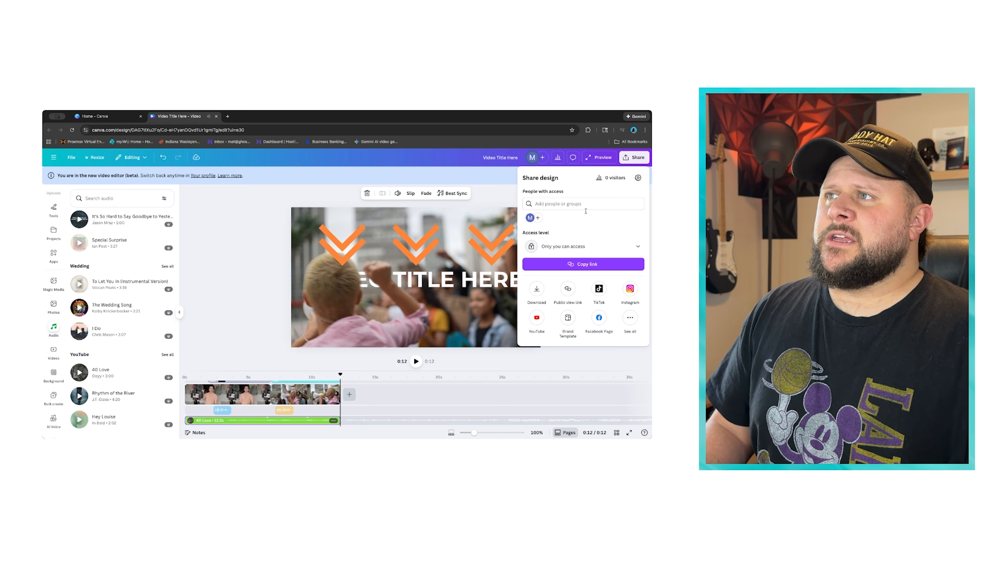
{"action": "left_click", "coordinate": [536, 289]}
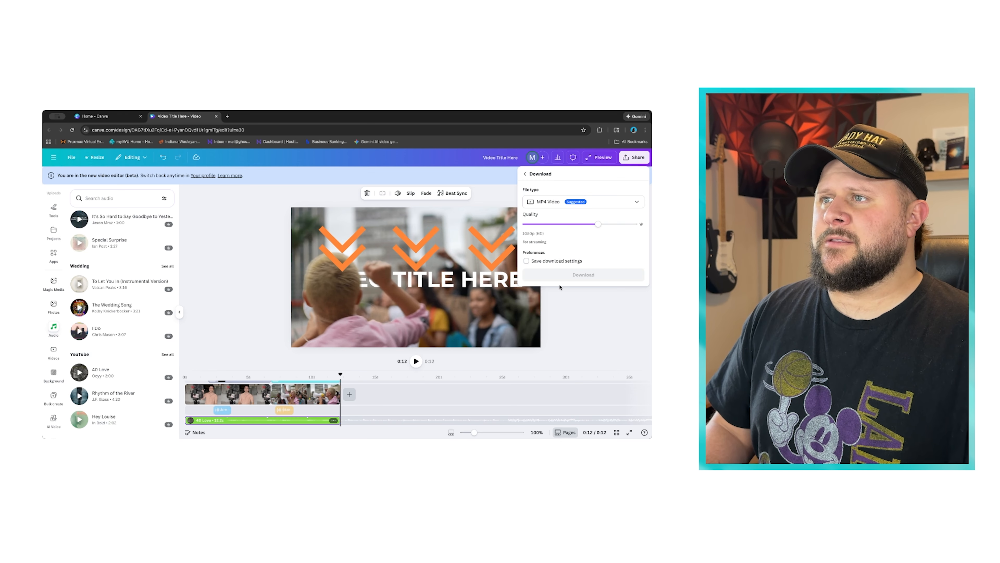